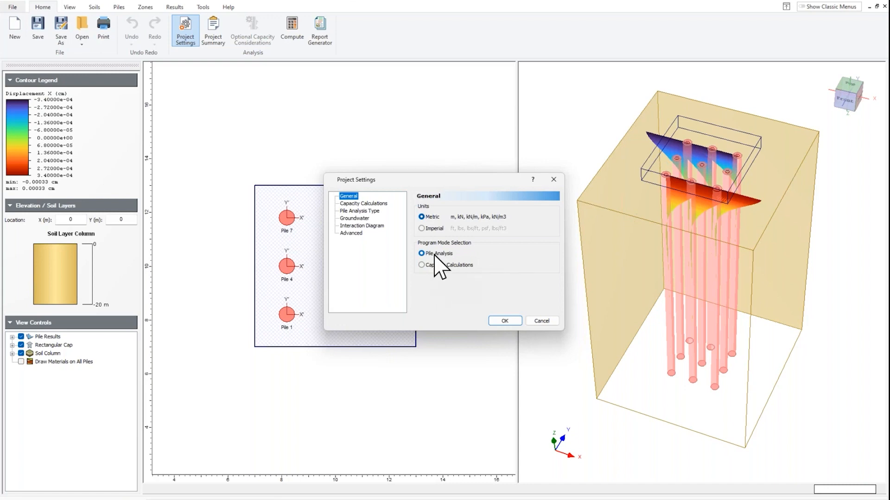
Review the project's pile analysis type, interaction diagram and advanced settings, leaving them without saving changes
left_click(360, 212)
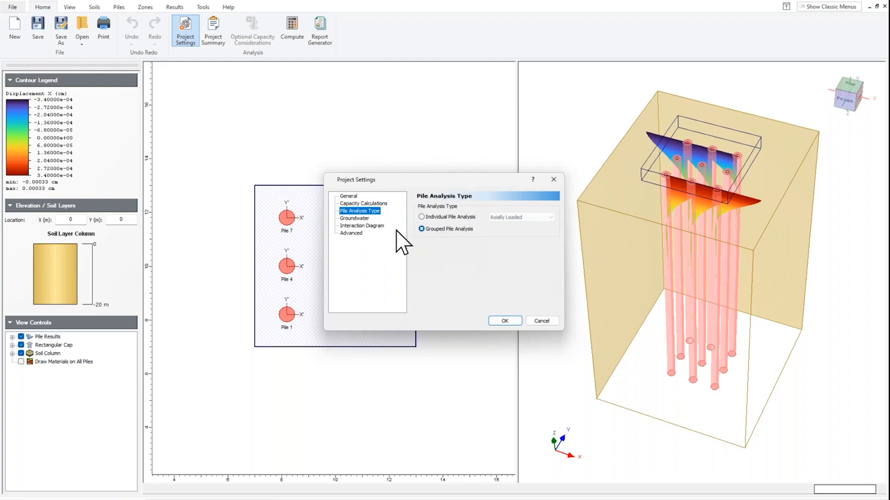
left_click(367, 226)
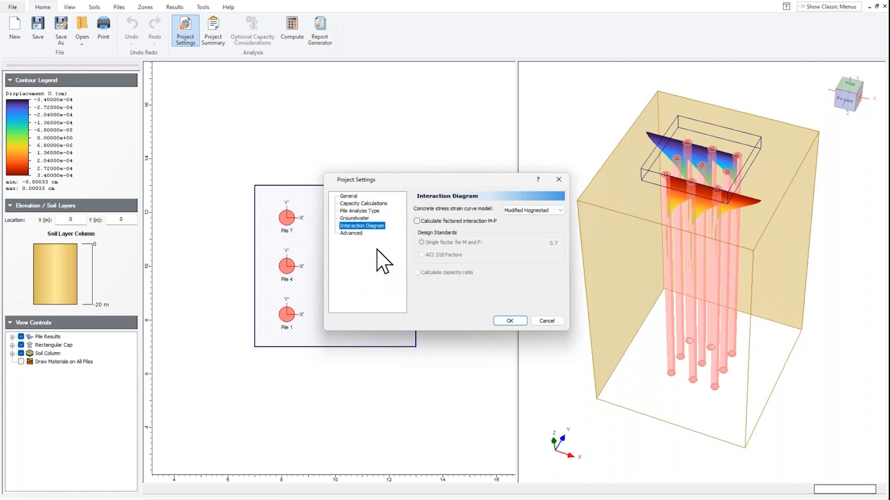
left_click(351, 234)
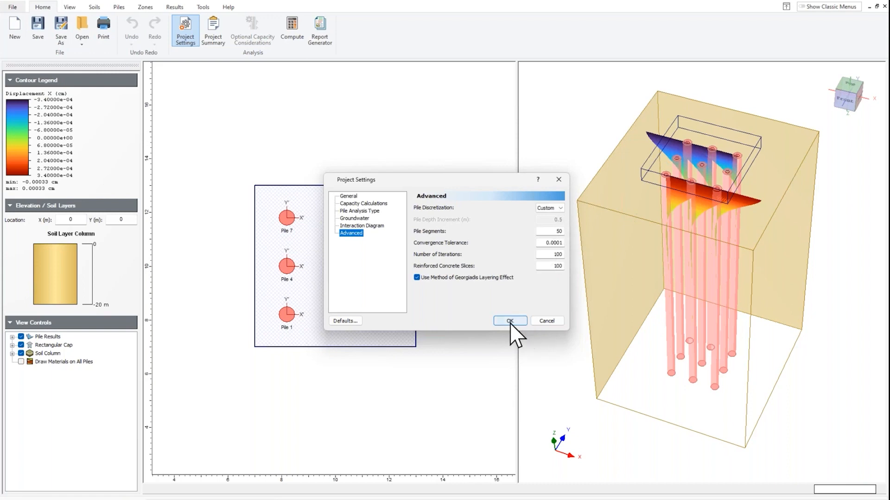
left_click(545, 321)
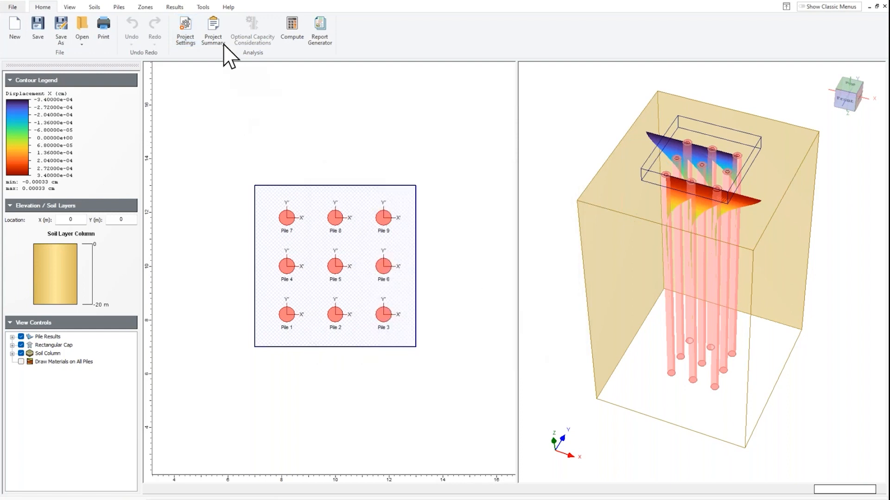
Review the lateral properties defined for Soil Property 1 and the editing options offered on the 3D soil block
left_click(94, 7)
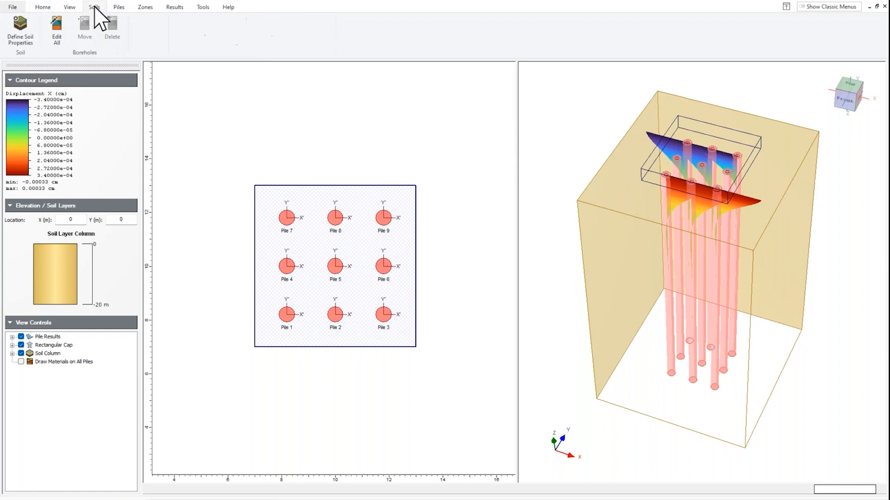
left_click(14, 28)
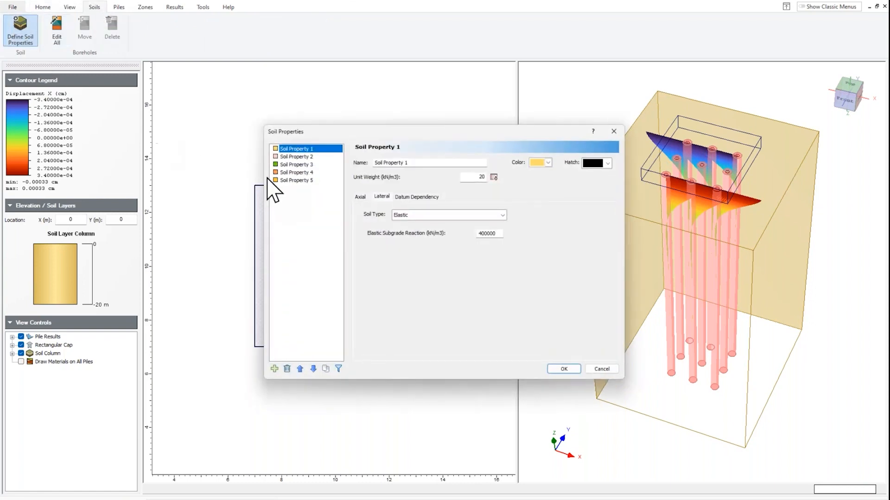
left_click(601, 369)
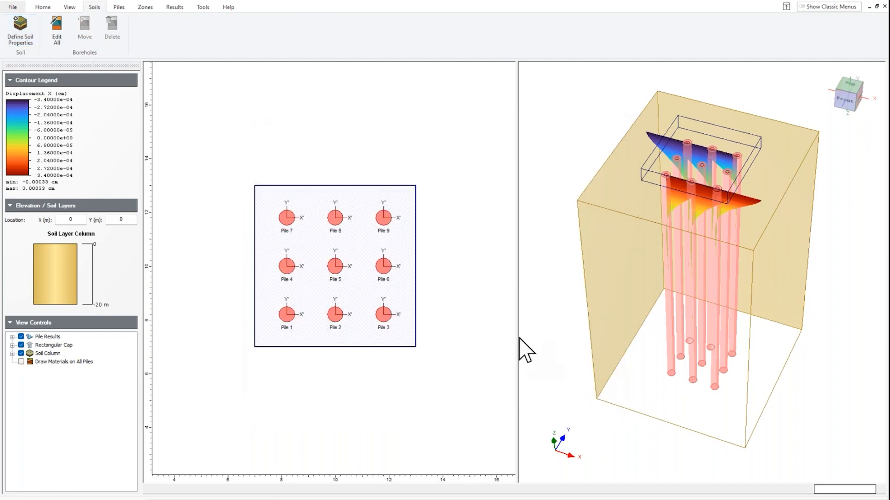
right_click(610, 229)
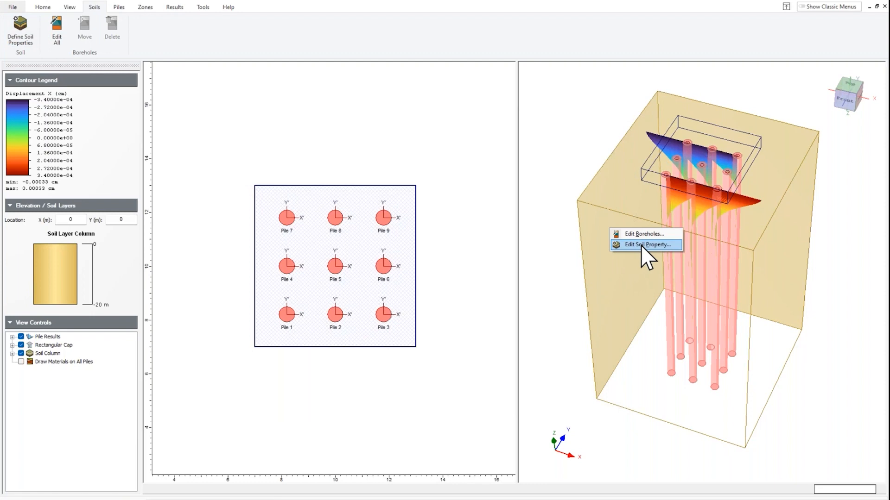
Start adding a pile group and try the Circular and Custom cap shapes before setting the shape type back to Rectangle
left_click(119, 7)
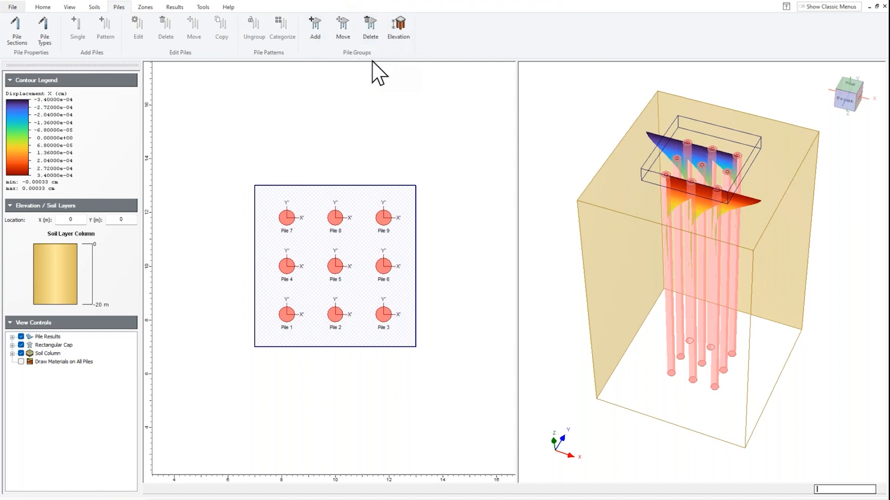
left_click(317, 29)
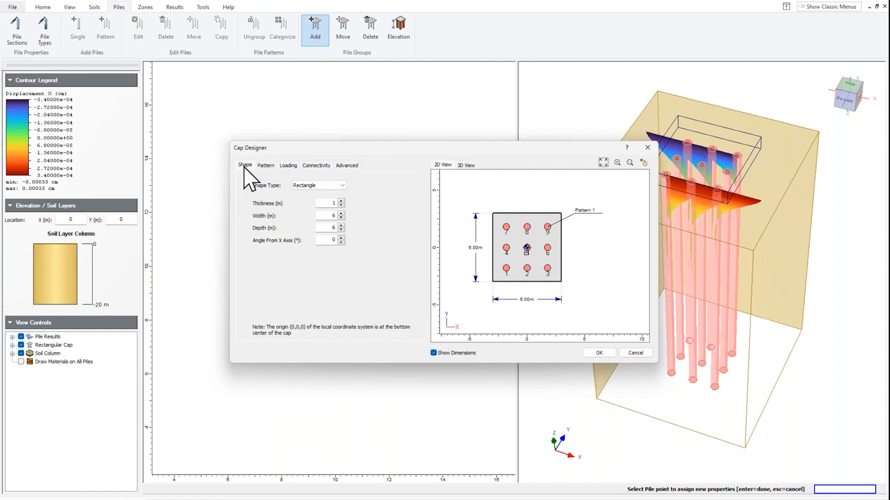
left_click(344, 186)
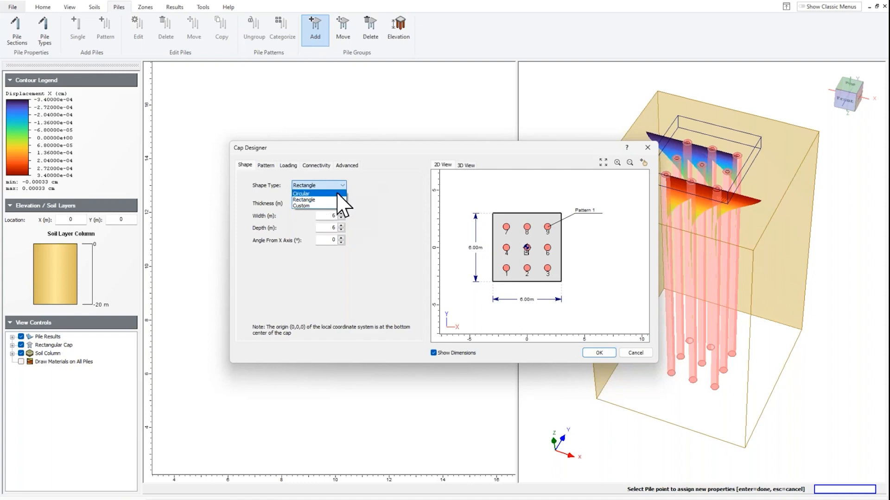
left_click(337, 194)
left_click(342, 185)
left_click(320, 199)
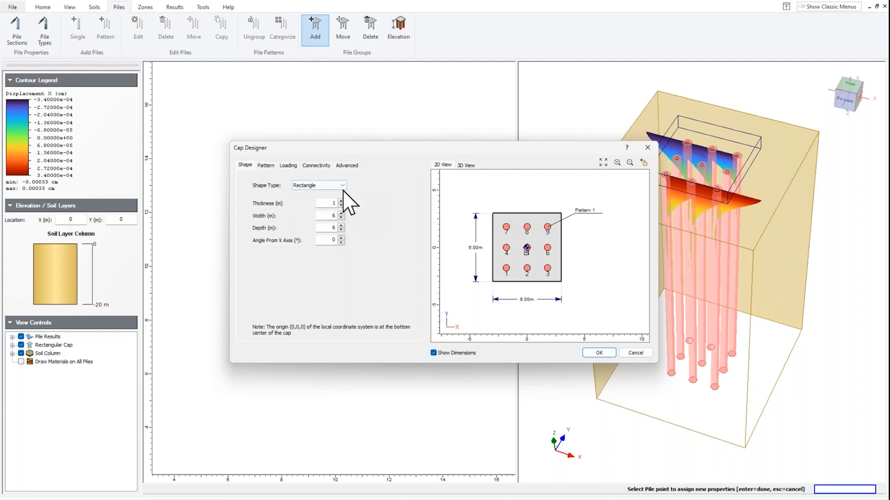
left_click(345, 185)
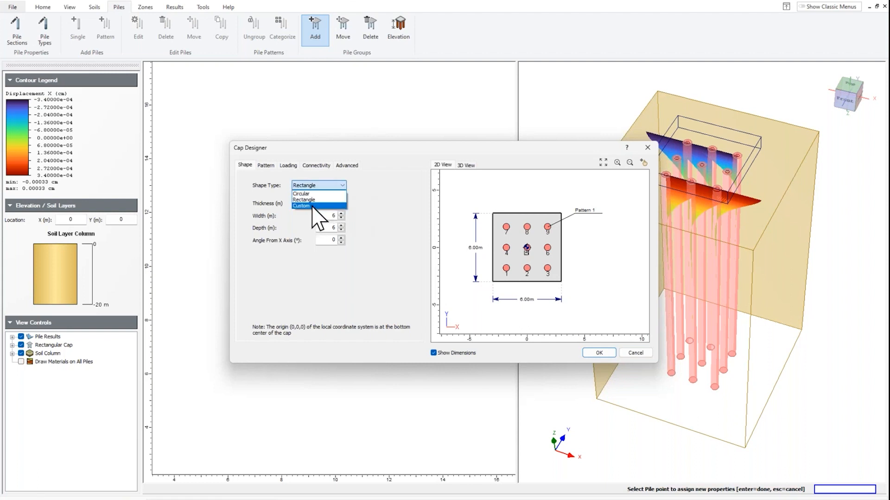
left_click(312, 205)
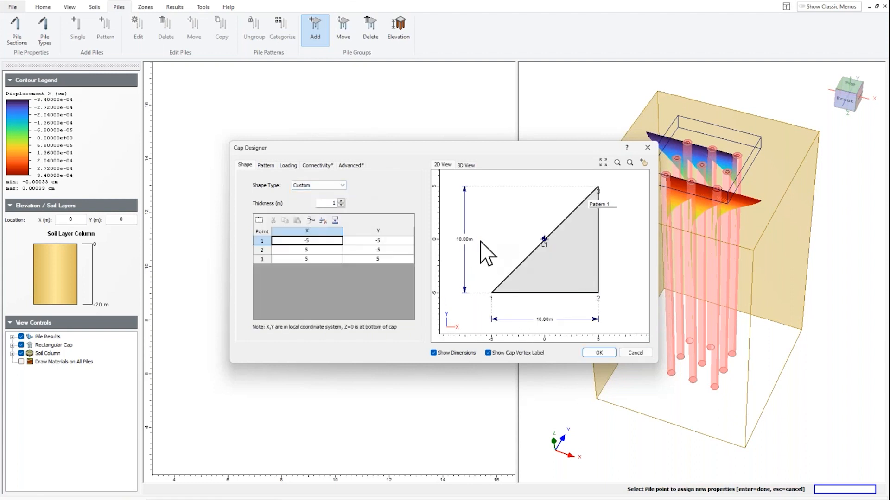
left_click(343, 186)
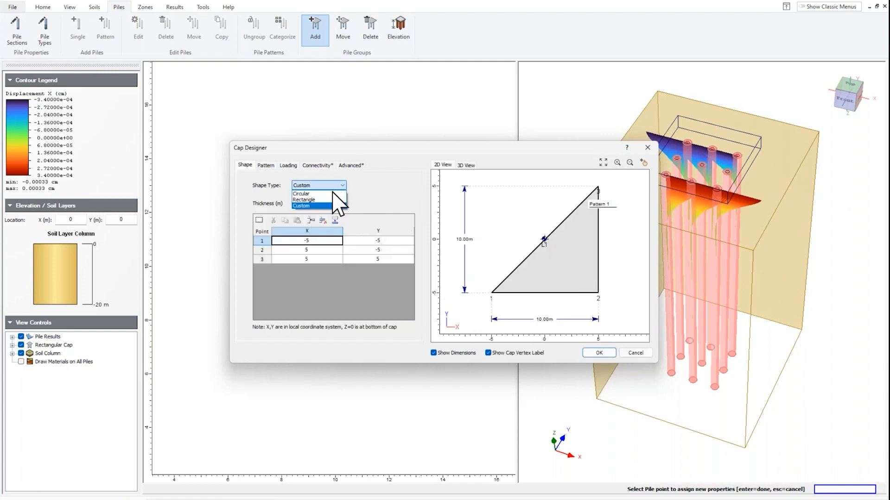
left_click(308, 200)
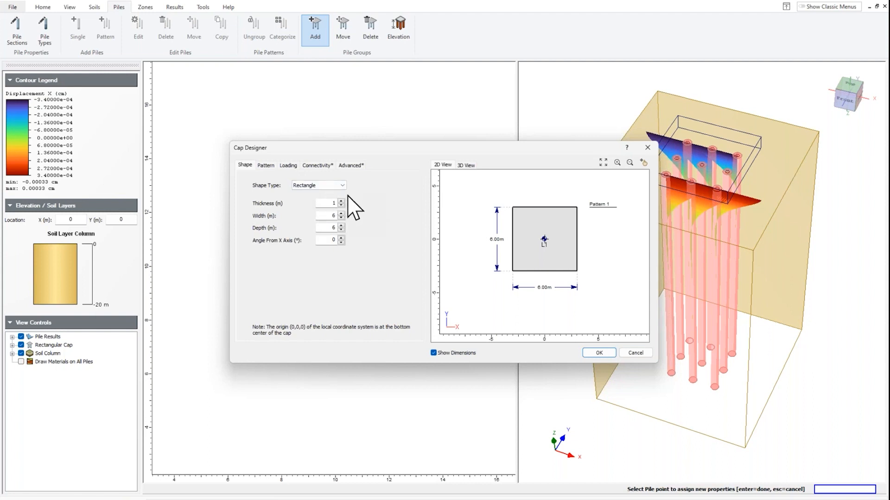
Try adding two loading combos to the cap and delete them again, keeping only Load 1
left_click(292, 167)
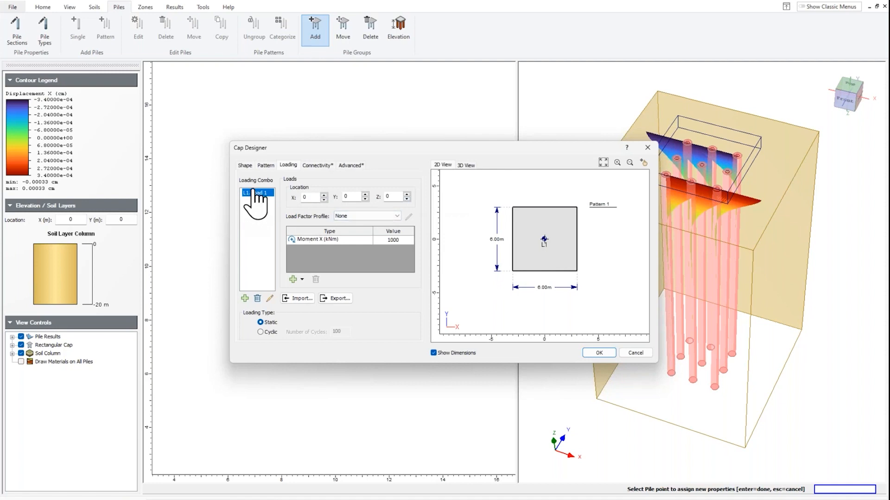
left_click(244, 298)
left_click(244, 298)
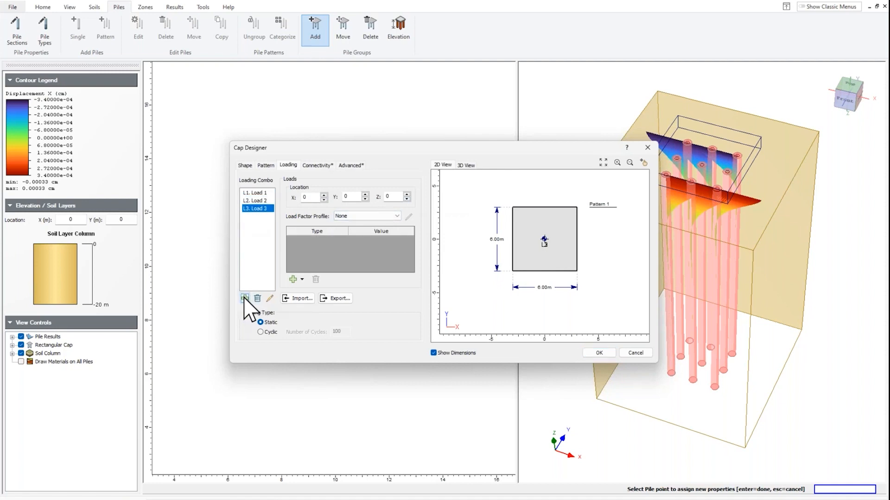
left_click(258, 200)
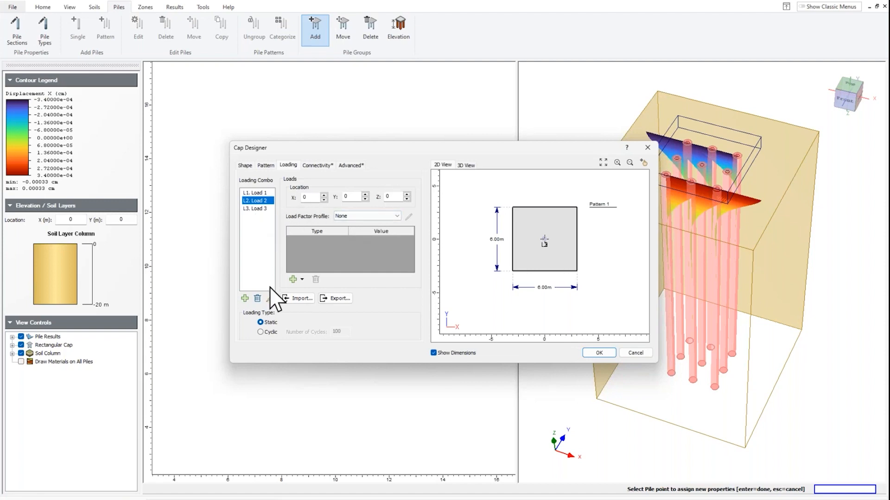
left_click(258, 298)
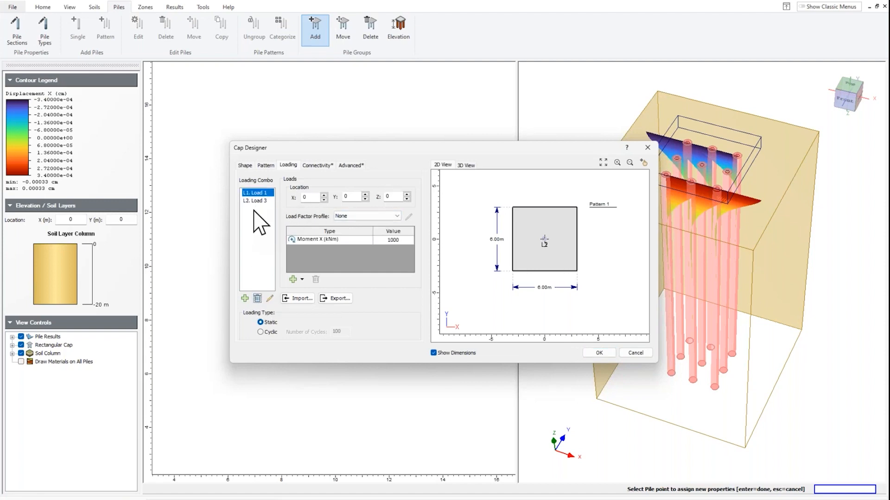
left_click(255, 200)
left_click(257, 298)
Try load factor profile Case 1 on Load 1, reset it to None, and discard the new cap design
left_click(396, 216)
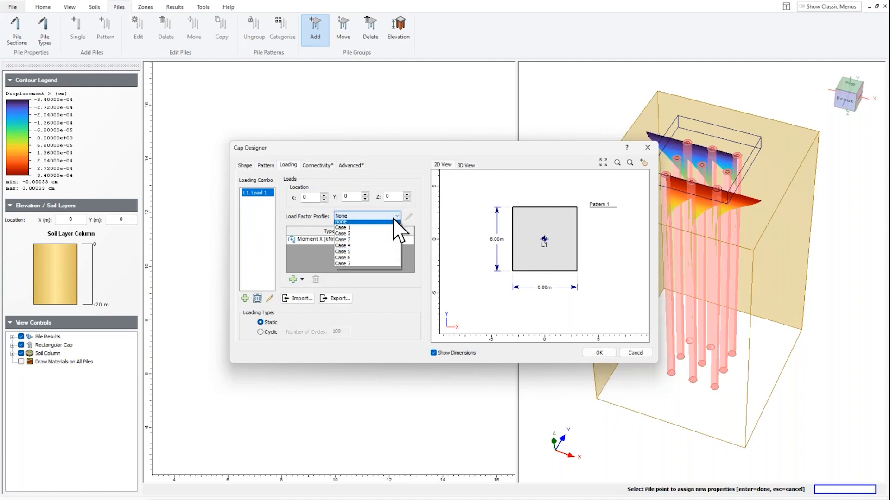
left_click(345, 230)
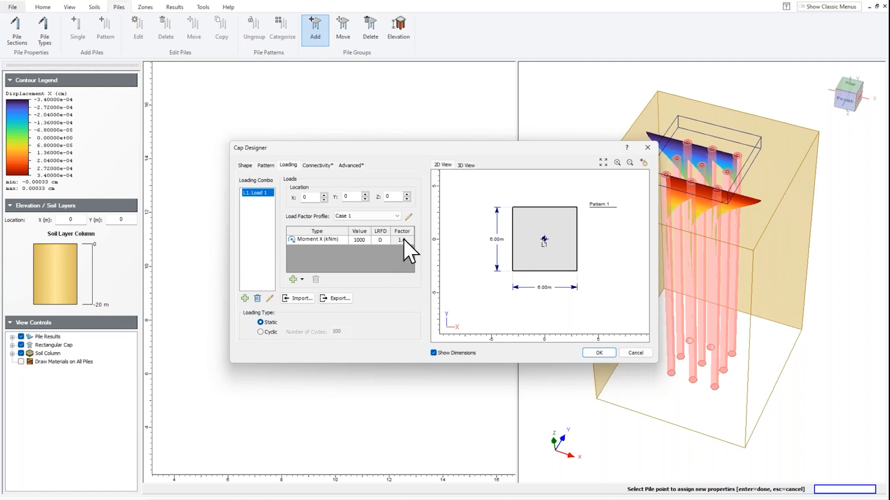
left_click(398, 217)
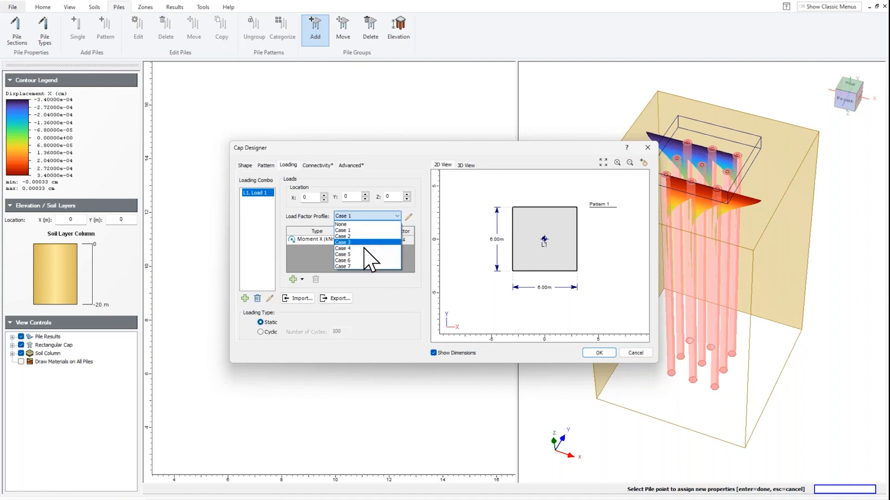
left_click(400, 208)
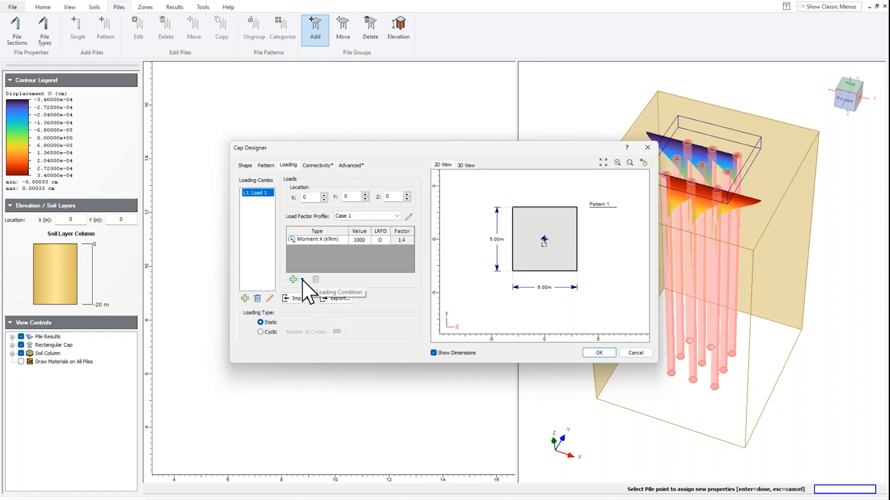
left_click(396, 217)
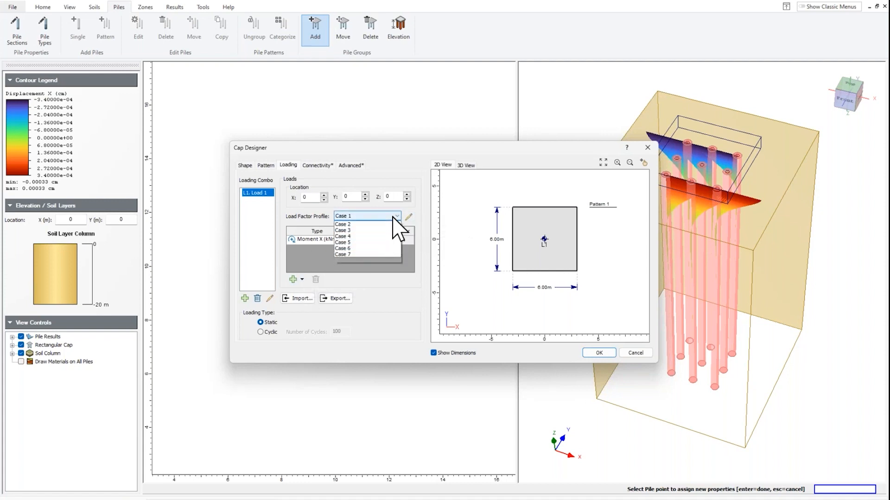
left_click(355, 225)
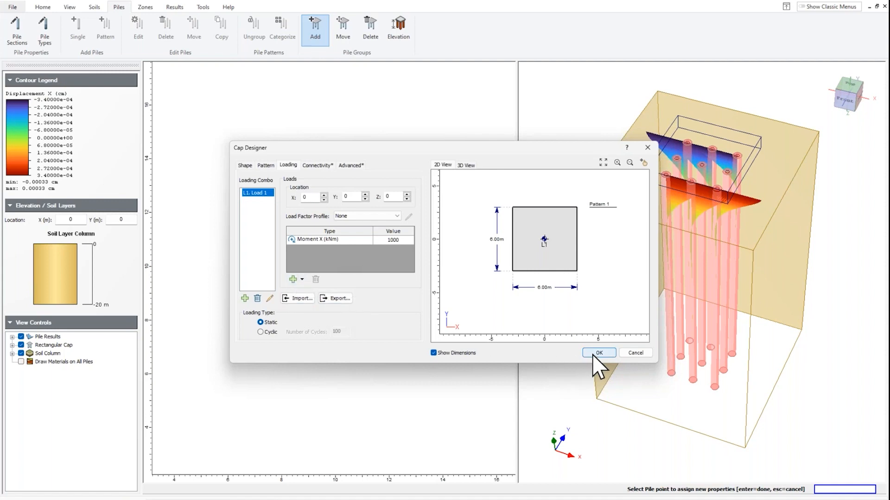
left_click(314, 165)
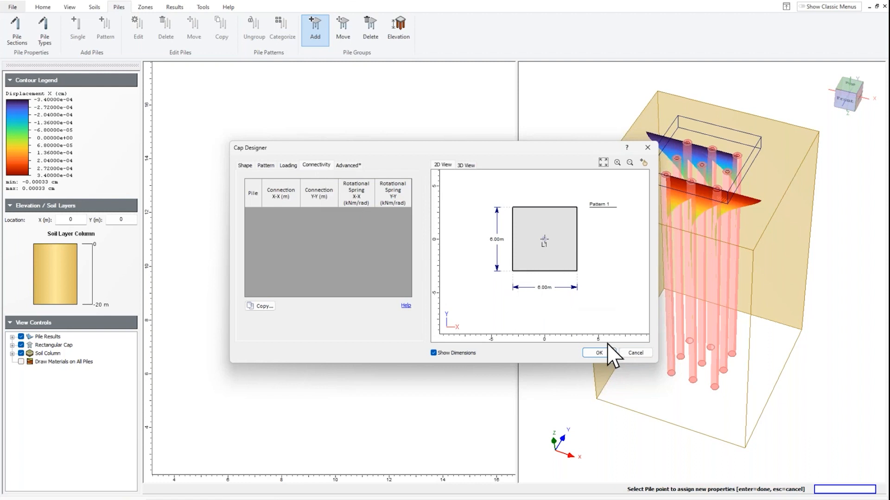
left_click(635, 353)
Open the existing rectangular cap's design and review its shape and the Pattern 1 pile layout options
right_click(347, 186)
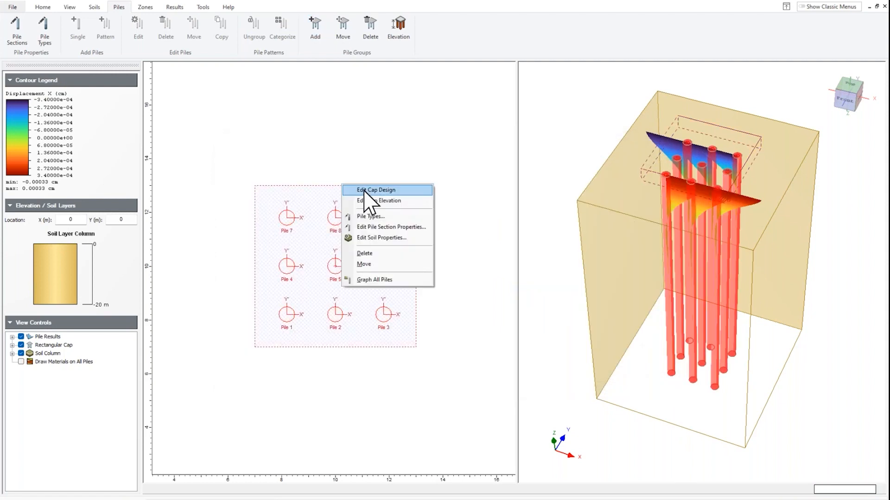
left_click(366, 190)
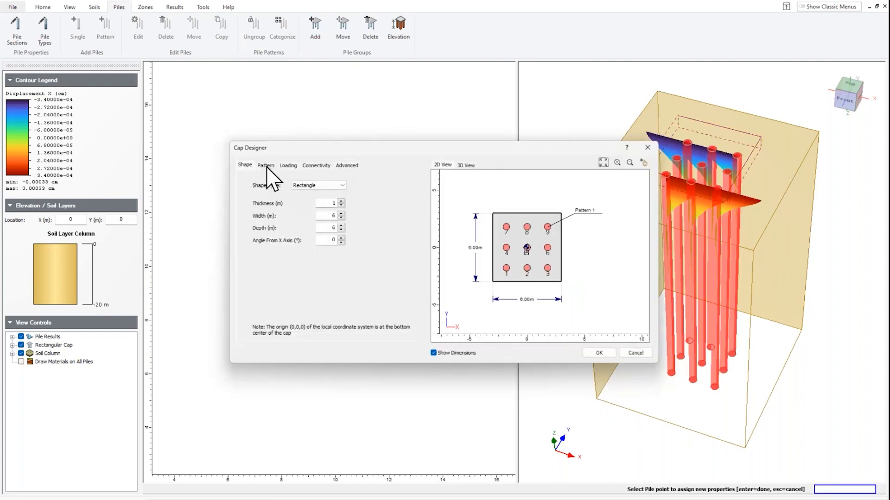
left_click(266, 166)
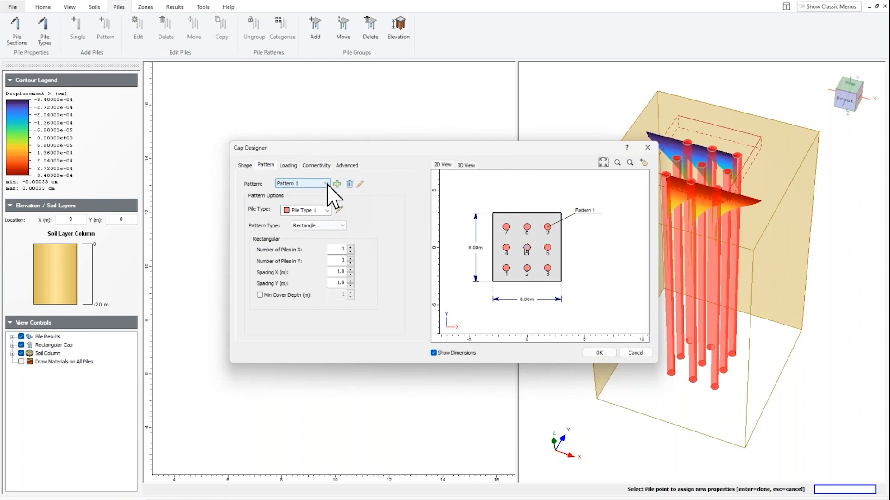
left_click(245, 165)
left_click(266, 165)
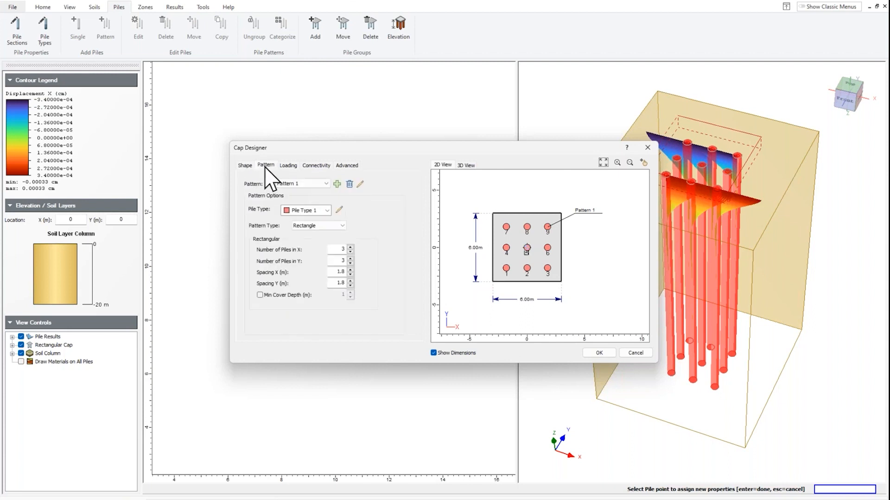
left_click(326, 184)
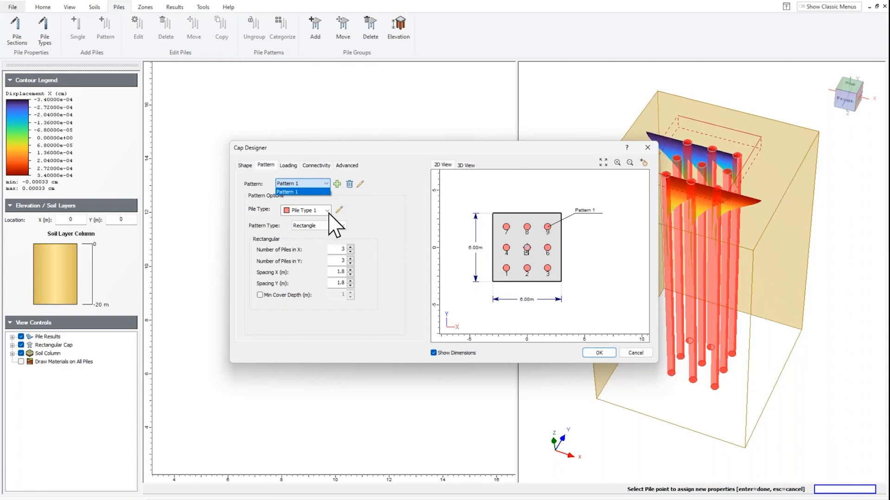
left_click(369, 212)
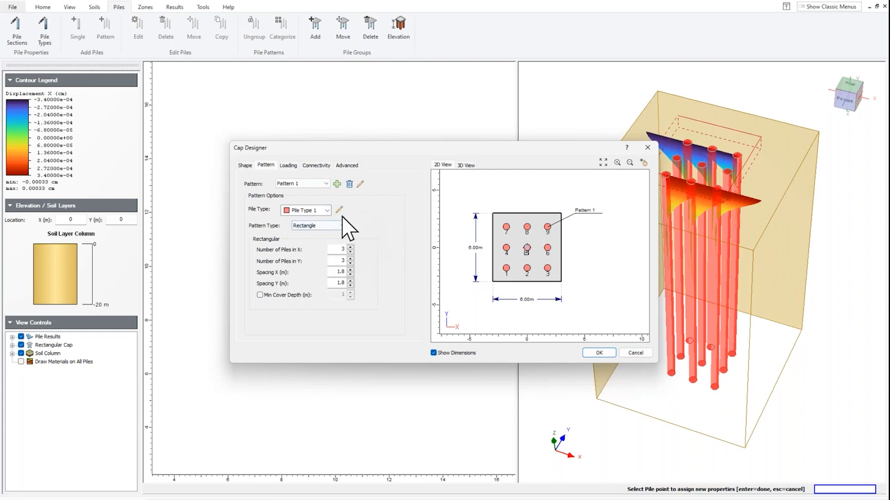
Open Pile Type 1's definition and review its section property choices and orientation settings
left_click(340, 209)
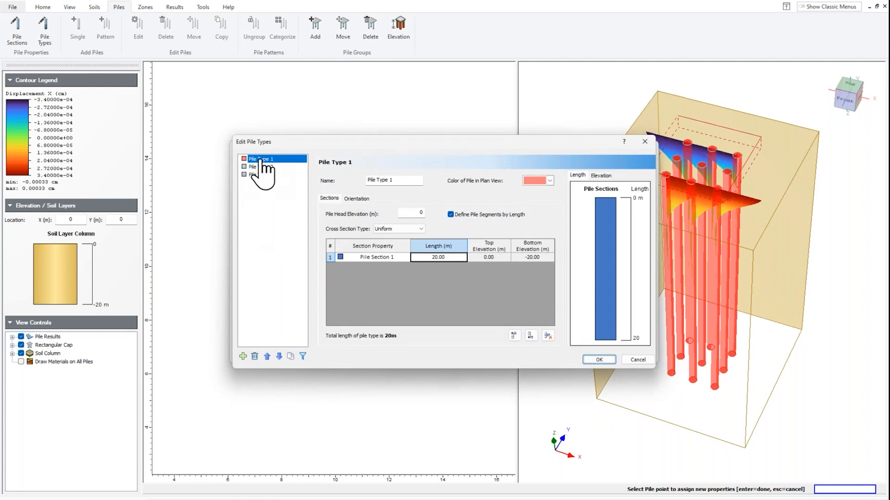
left_click(396, 256)
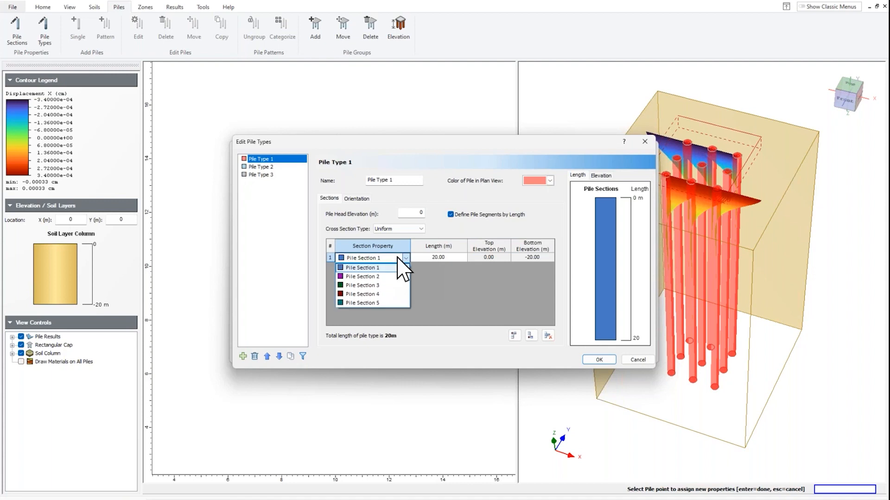
left_click(427, 276)
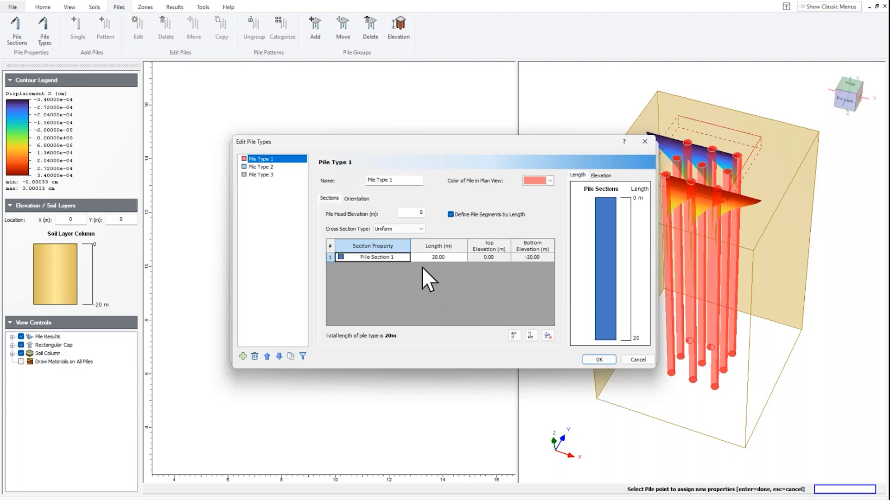
left_click(358, 199)
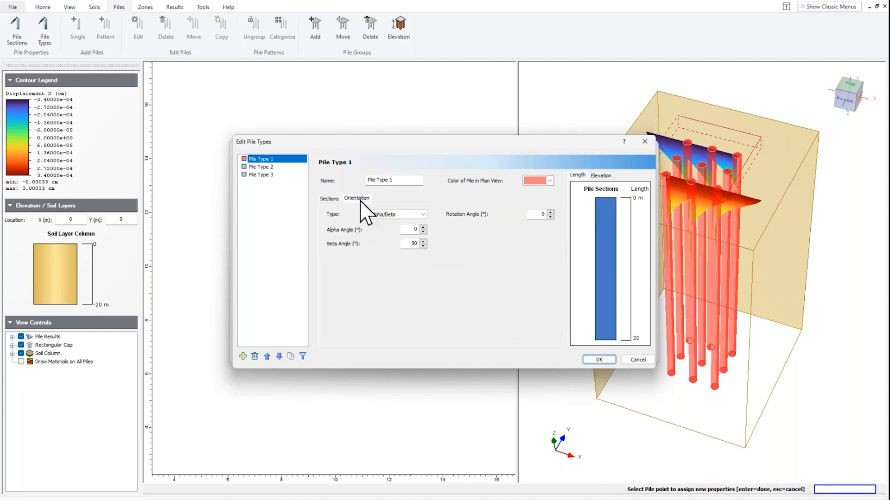
left_click(331, 199)
Review Pile Type 1's segment length and its elevation and length previews, close the definition, and keep Pile Type 1 for Pattern 1
left_click(452, 257)
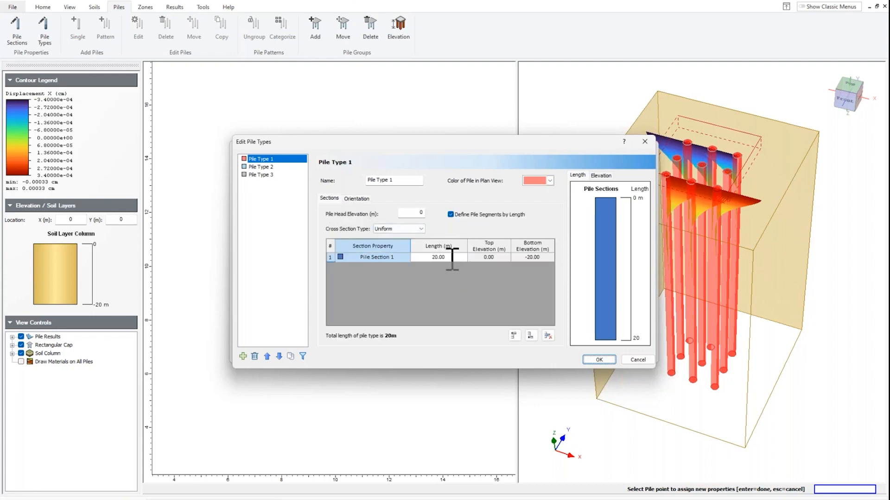
left_click(451, 257)
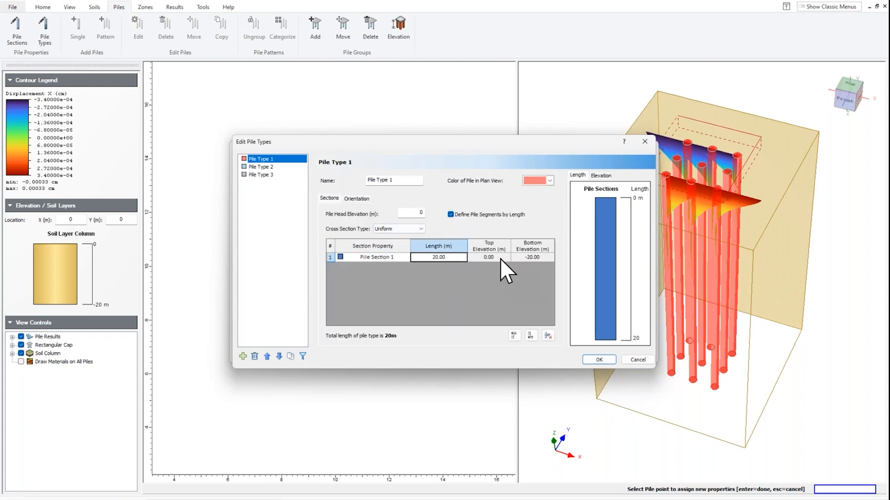
left_click(488, 259)
left_click(600, 176)
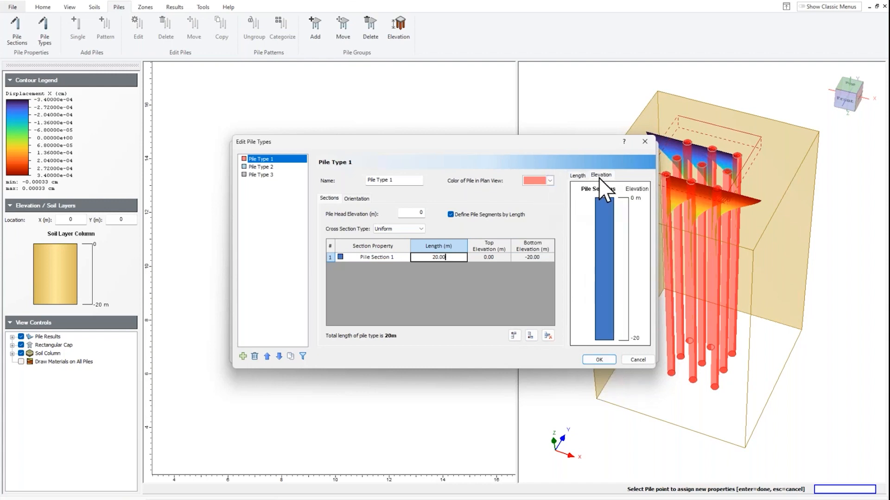
left_click(577, 176)
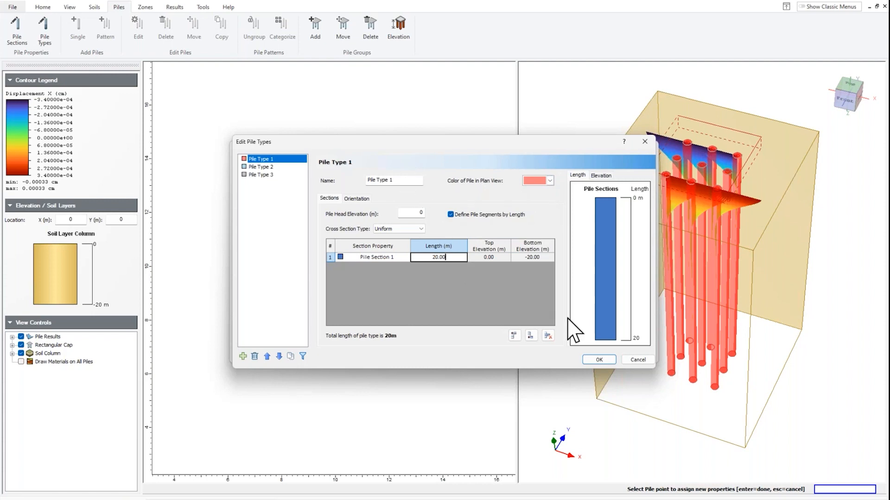
left_click(599, 361)
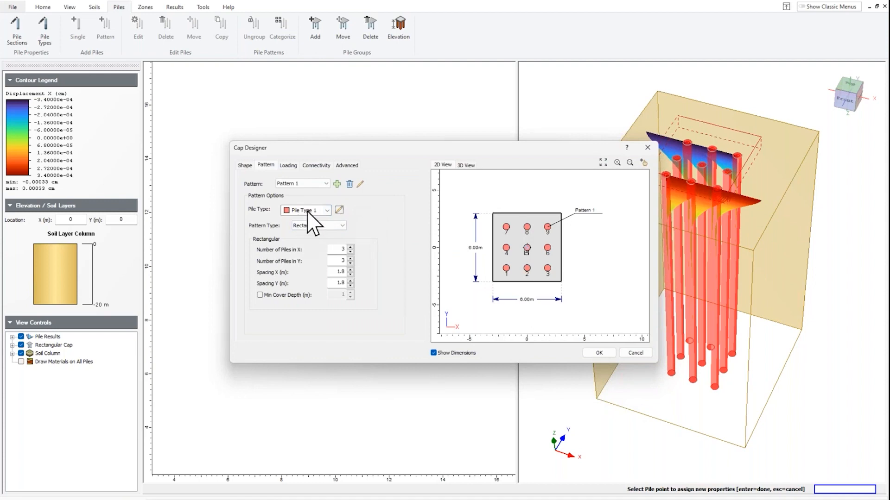
left_click(326, 211)
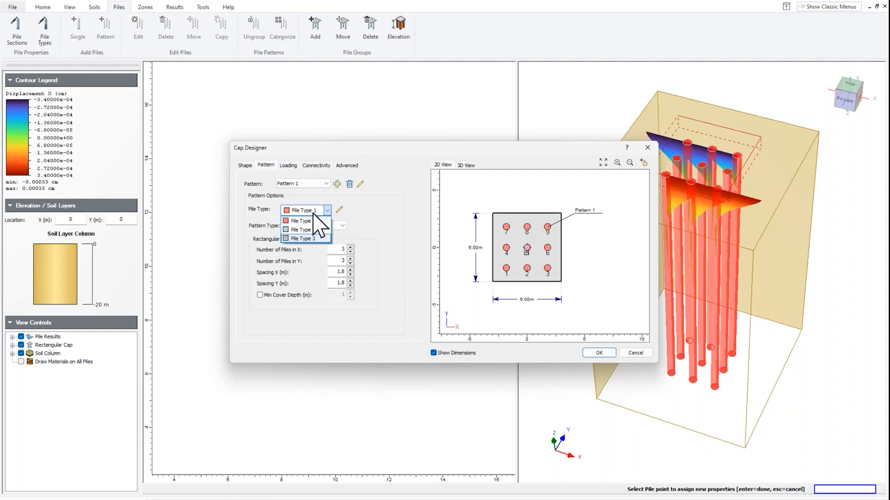
left_click(303, 219)
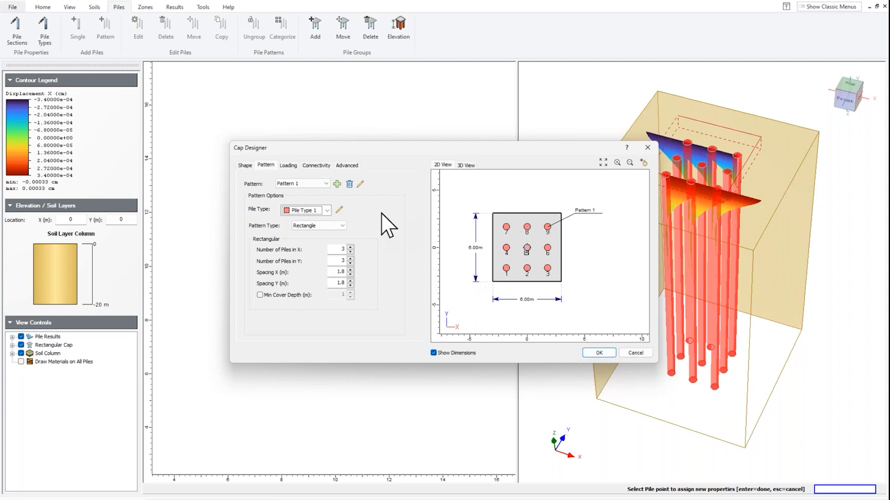
Review the cap's loading and the X-X connection options available for pile 1
left_click(289, 166)
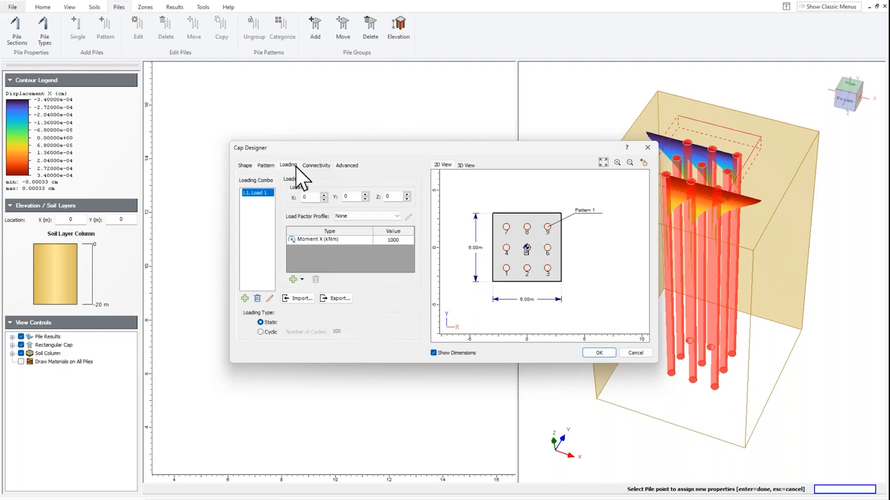
left_click(317, 166)
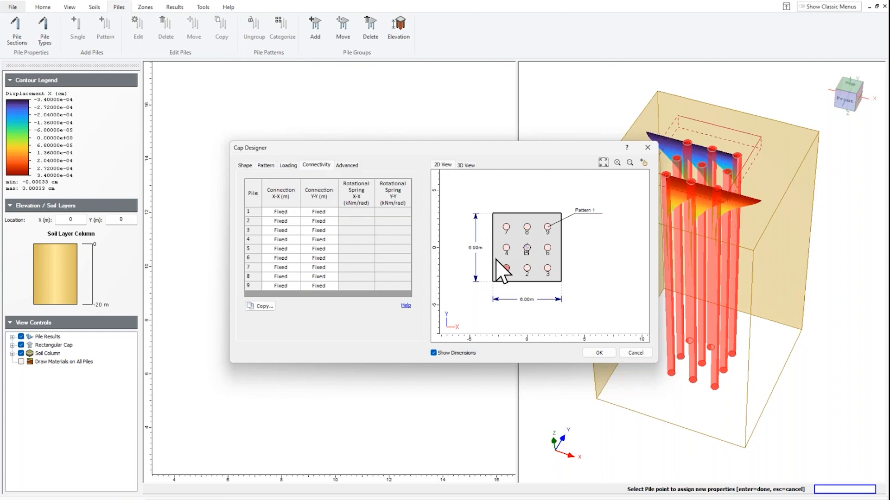
left_click(293, 211)
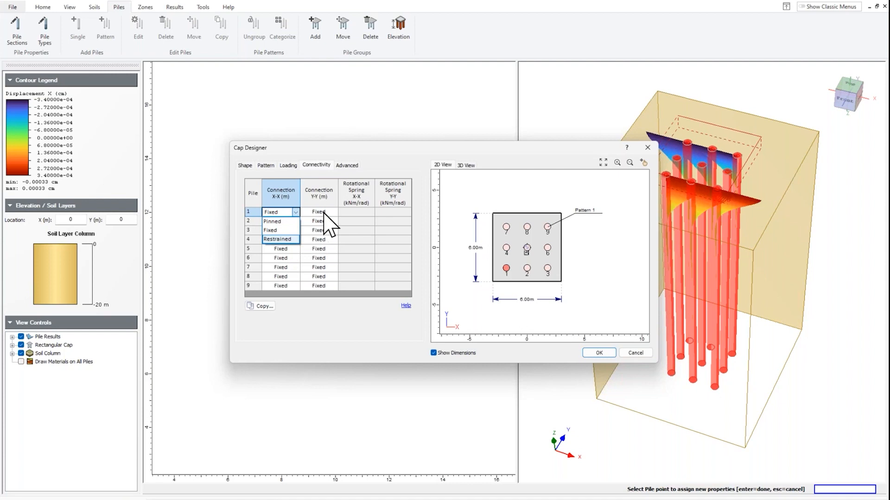
key("Escape")
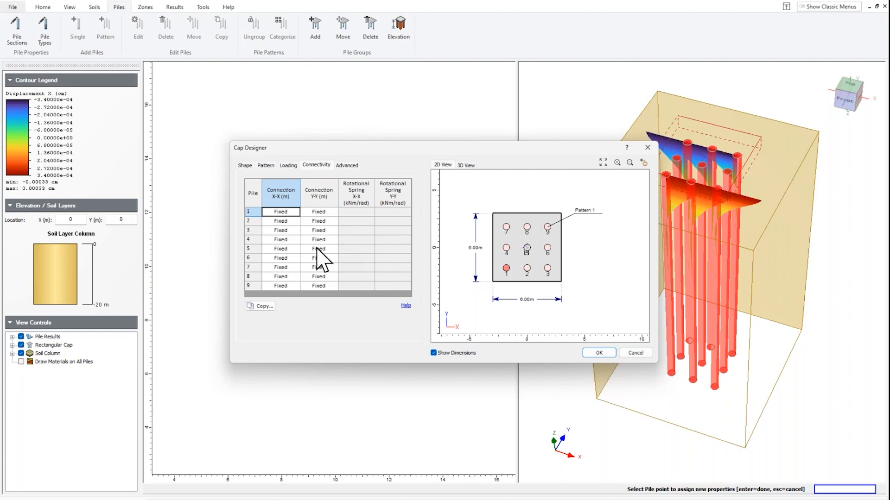
Try Pile Type 2 on pile 5 in the cap's advanced pile settings, then set it back to Pile Type 1
left_click(347, 166)
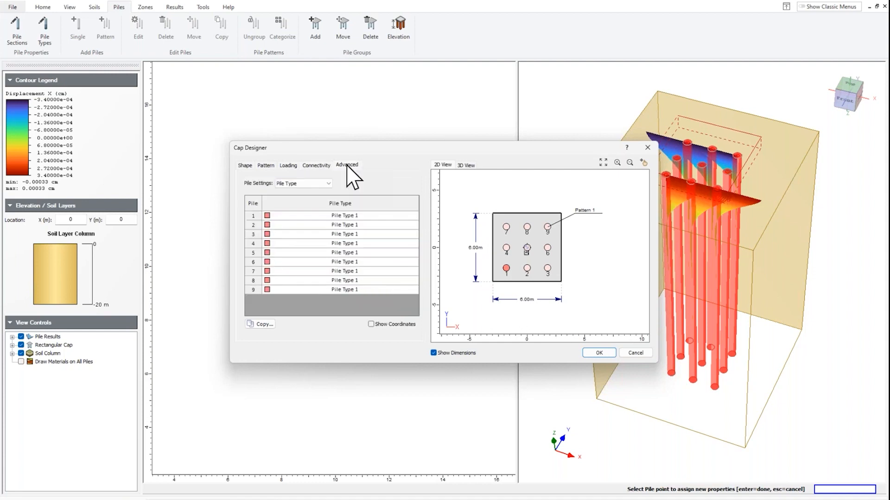
left_click(328, 184)
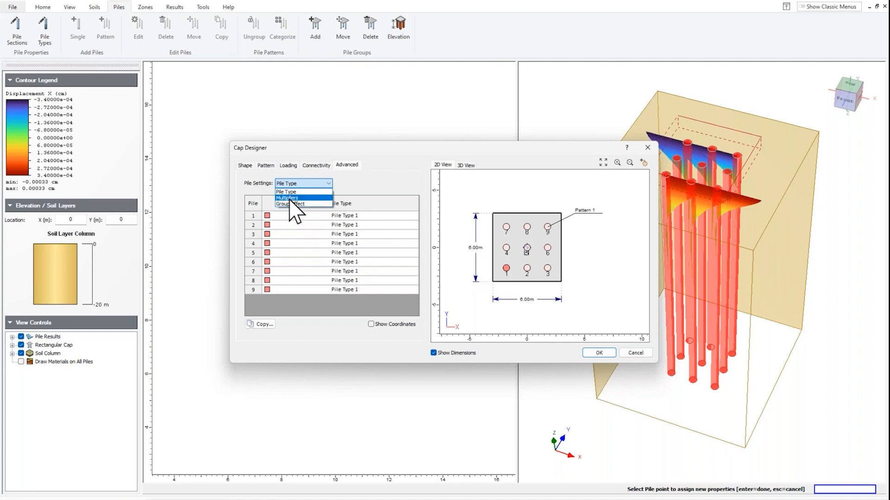
left_click(322, 257)
left_click(323, 253)
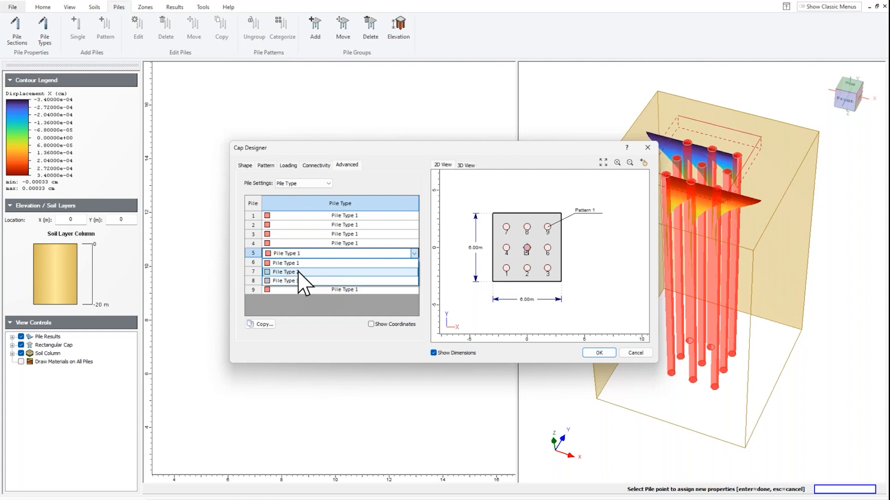
left_click(298, 271)
left_click(315, 252)
left_click(316, 263)
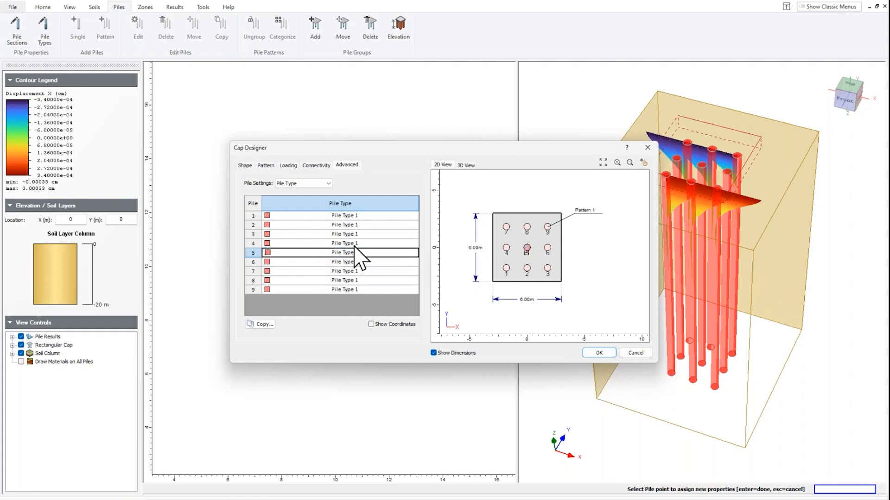
Show the advanced Multipliers settings and examine the P-Y and T-Z multiplier options for pile 5, leaving them at None
left_click(329, 184)
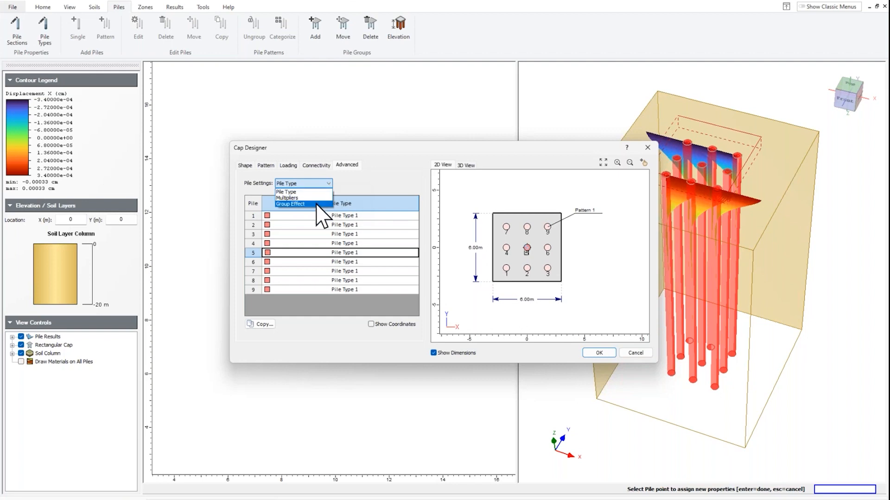
left_click(287, 197)
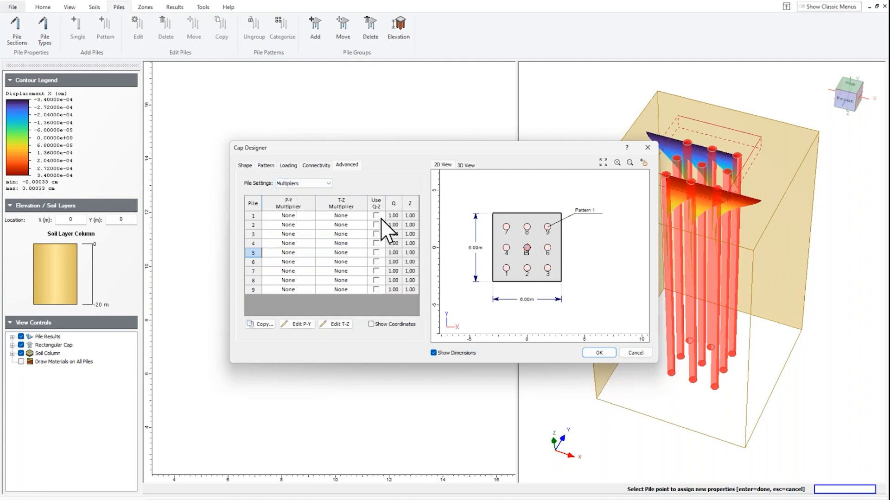
left_click(299, 253)
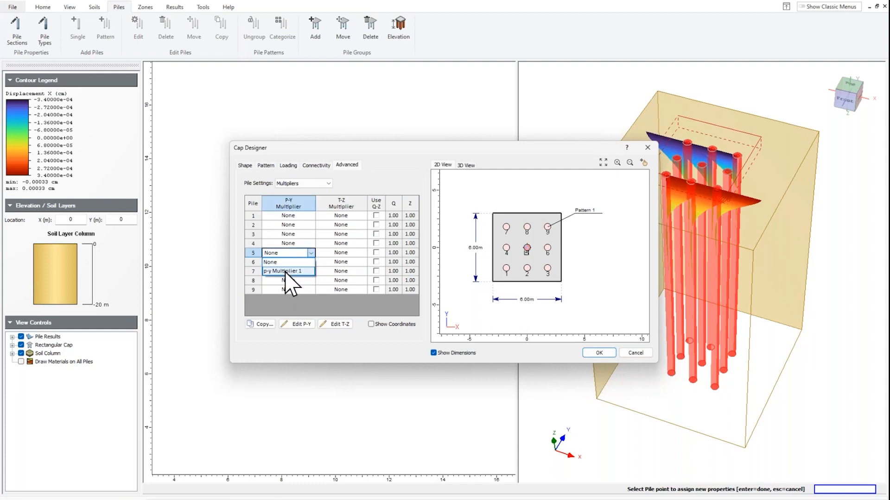
left_click(352, 253)
left_click(352, 253)
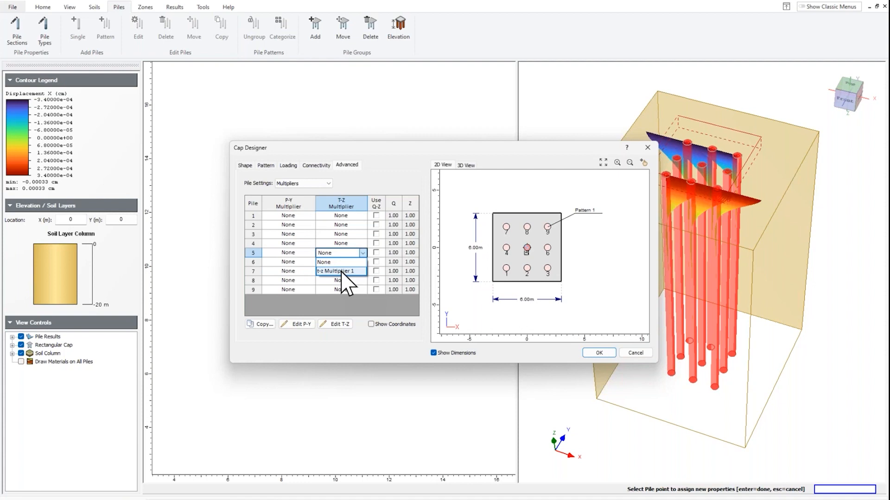
left_click(298, 253)
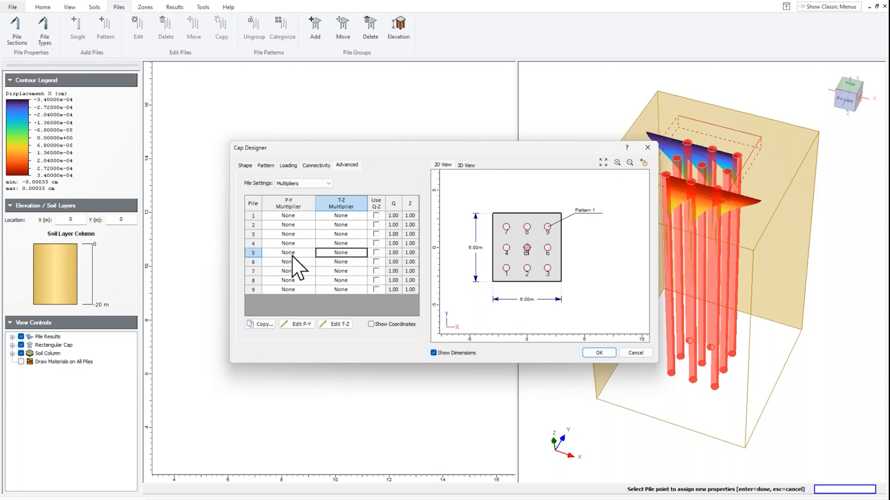
left_click(298, 253)
left_click(299, 253)
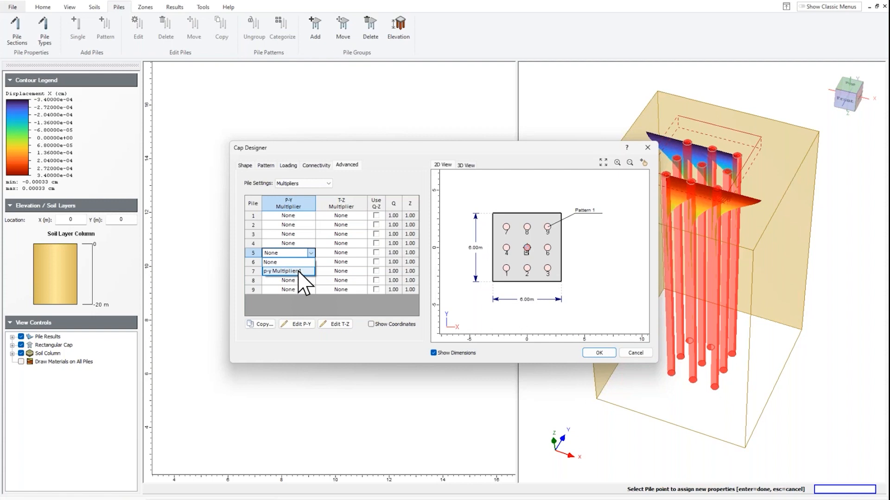
left_click(393, 175)
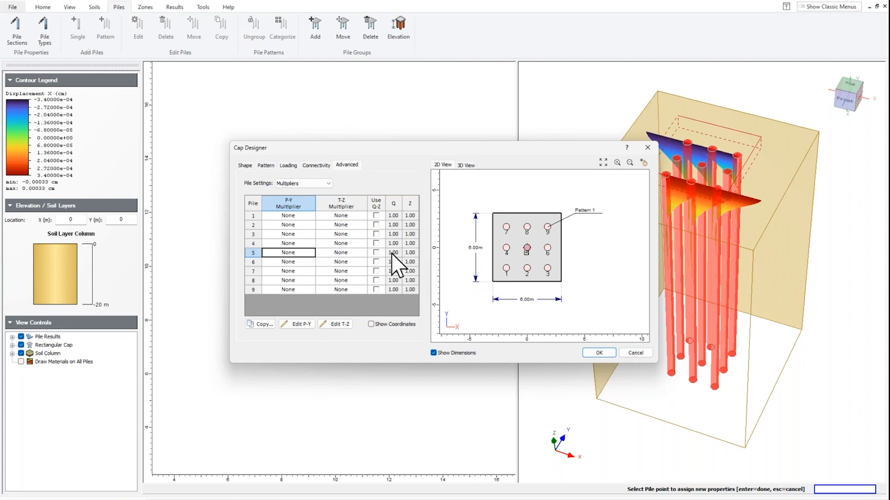
Show the advanced Group Effect settings and examine the lateral effect options, keeping Manual
left_click(328, 184)
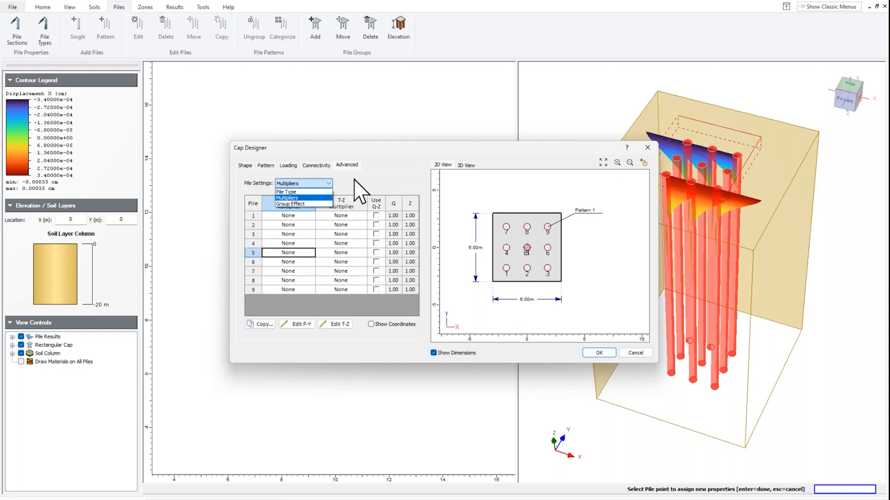
left_click(362, 191)
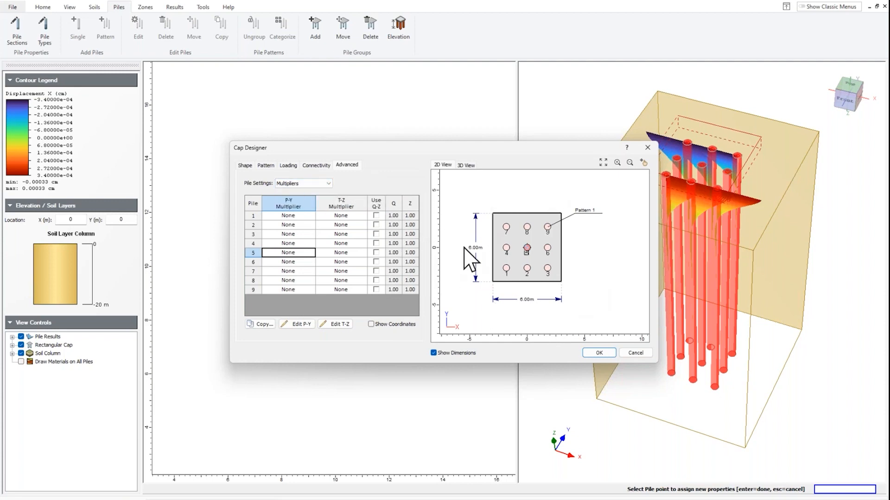
left_click(328, 184)
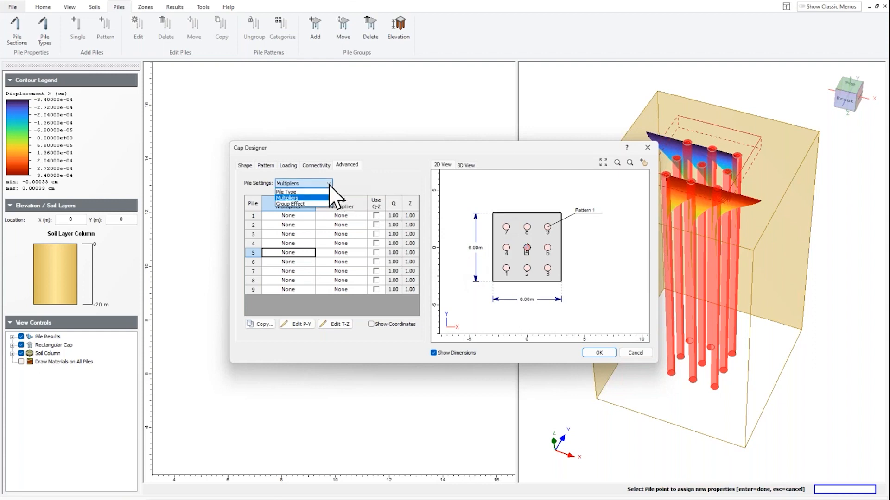
left_click(297, 204)
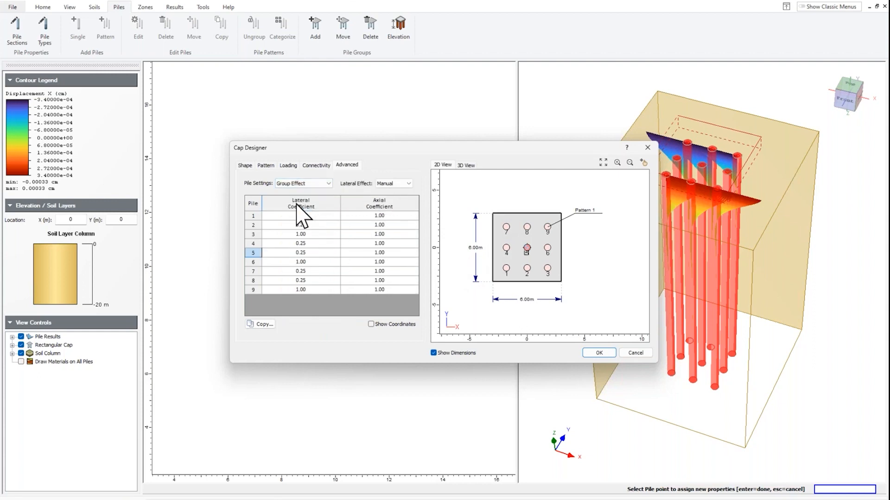
left_click(408, 184)
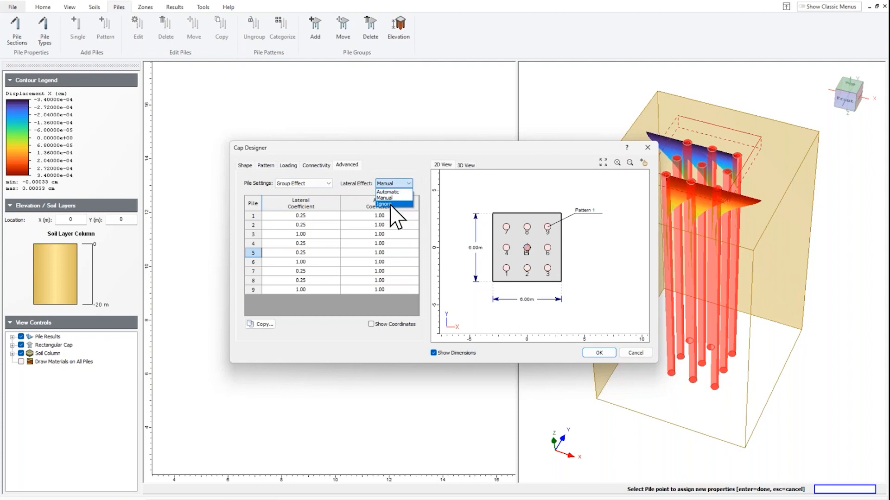
left_click(403, 184)
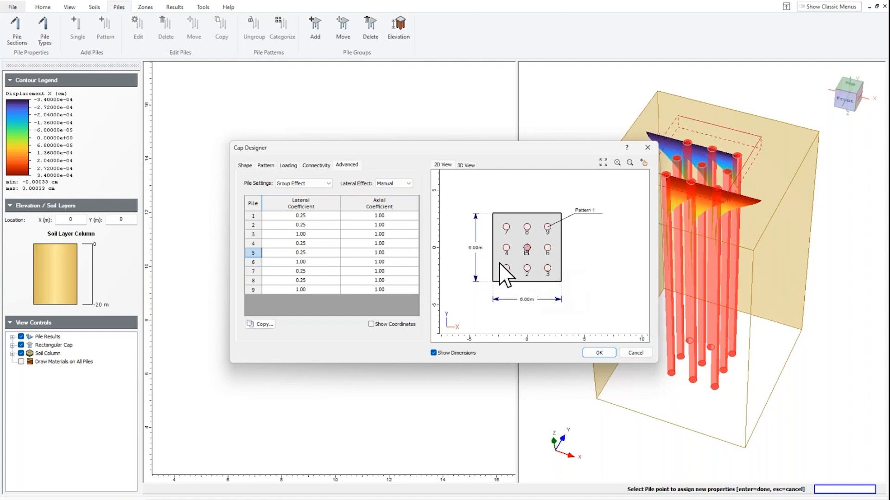
Check the X spacing of Pattern 1's piles and close the cap design without saving
left_click(266, 166)
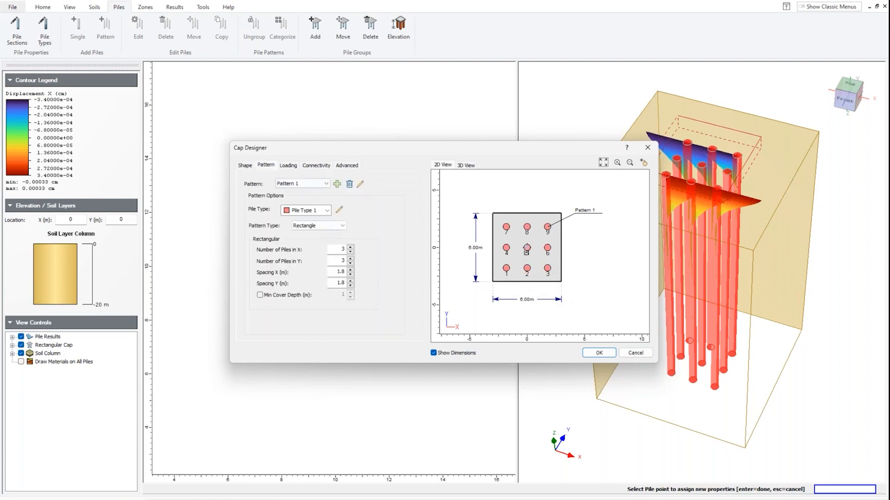
double_click(342, 272)
type("1.8")
left_click(635, 353)
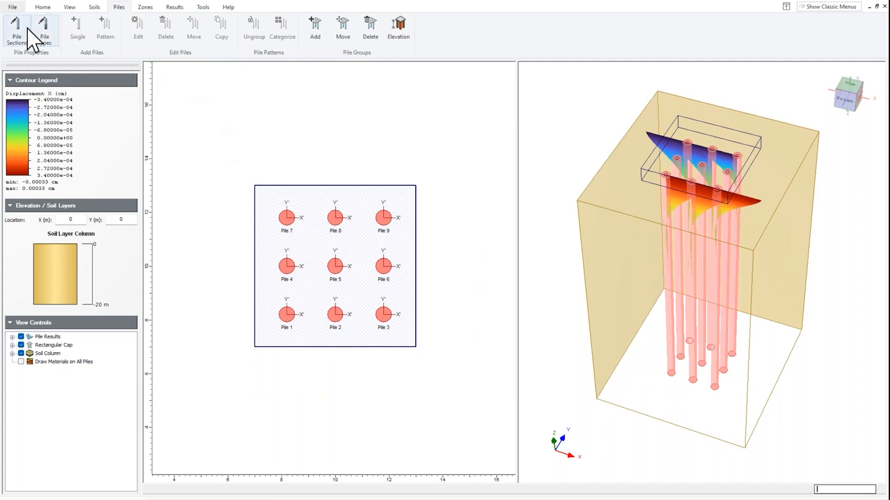
Check the section type, Young's modulus and circular diameter of Pile Section 1 and close the pile section properties without saving
left_click(23, 28)
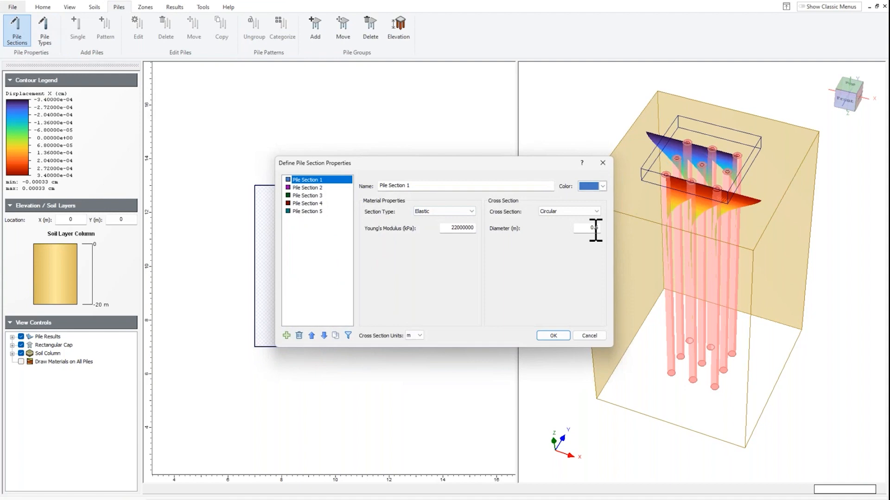
left_click(589, 336)
left_click(589, 336)
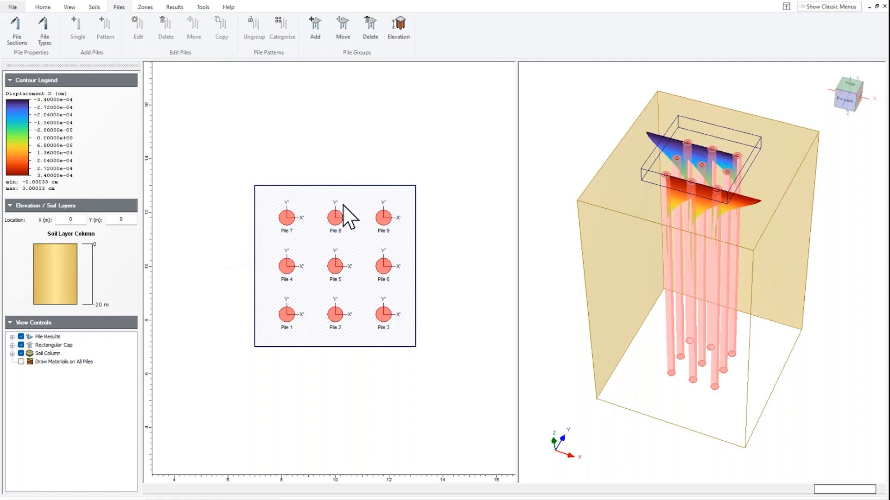
Reopen the rectangular cap's design and show the advanced Group Effect settings
right_click(363, 187)
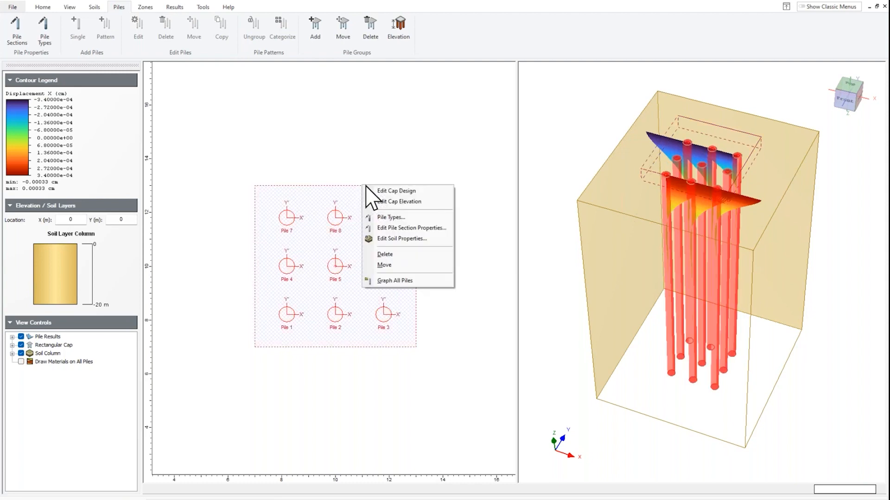
left_click(397, 192)
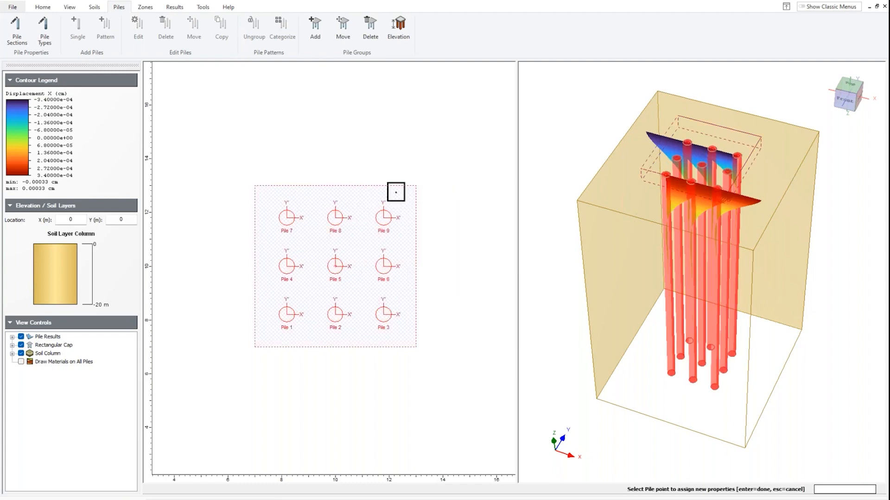
left_click(396, 192)
left_click(304, 183)
left_click(296, 201)
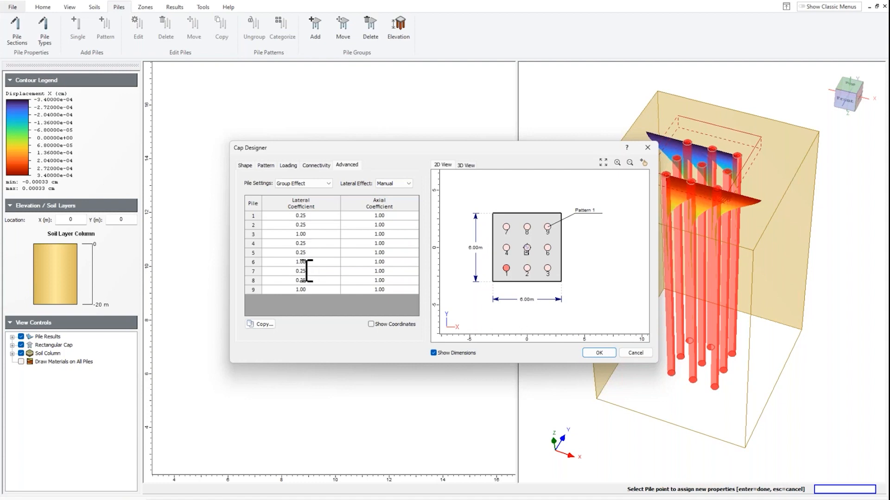
Examine the lateral coefficients of piles 3, 6 and 9 and close the cap design without saving
left_click(310, 234)
left_click(311, 261)
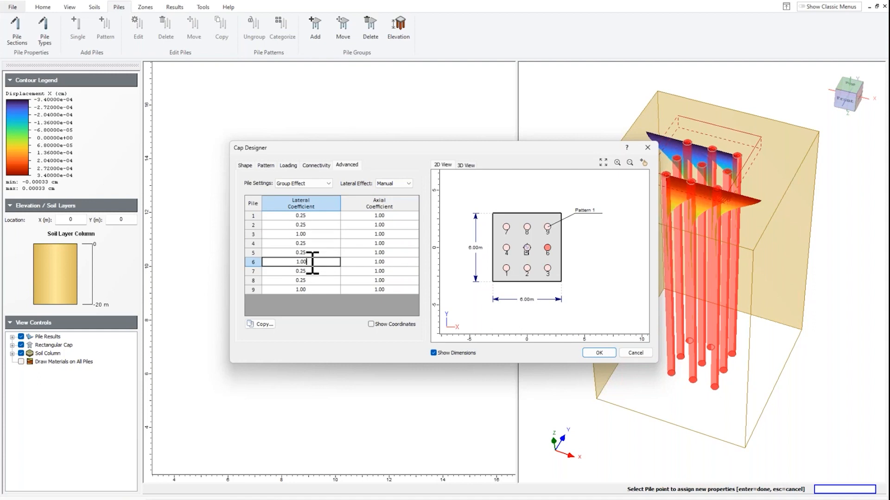
left_click(316, 289)
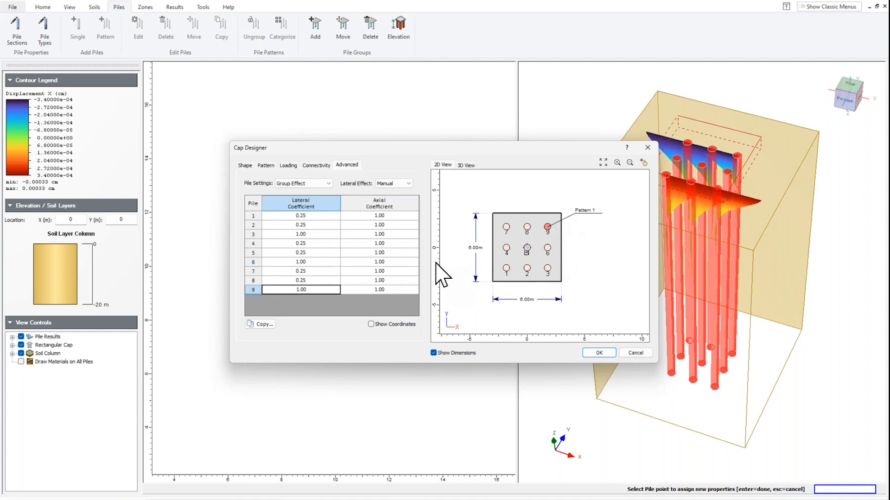
left_click(312, 235)
left_click(313, 262)
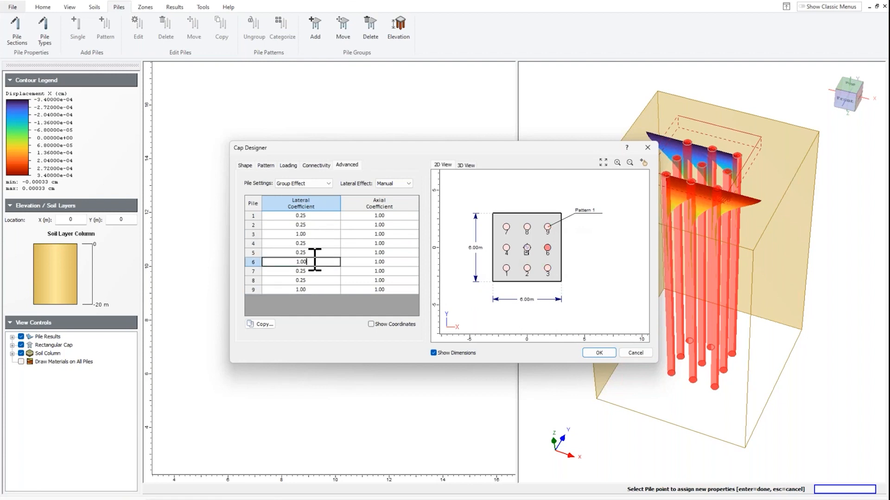
left_click(314, 289)
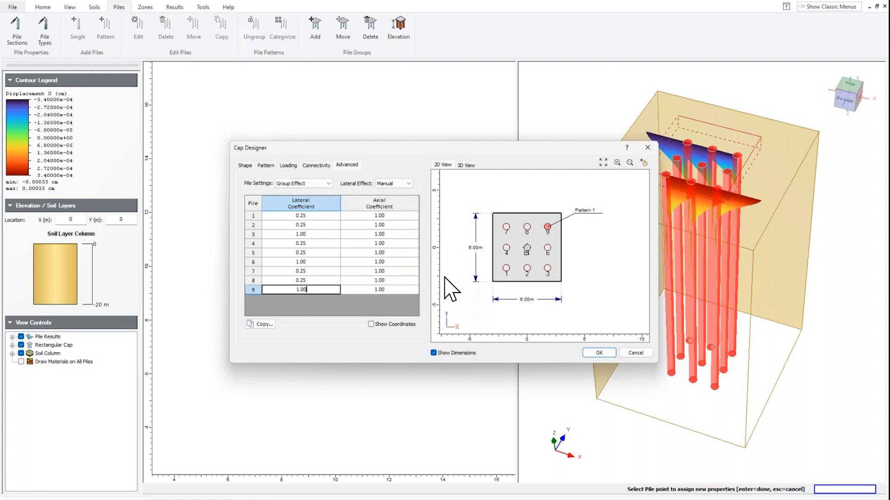
left_click(630, 354)
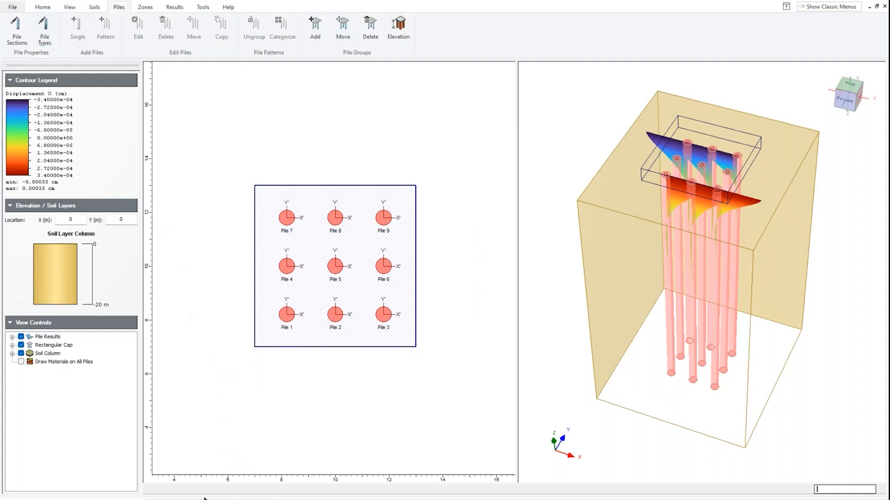
Switch to the pile results charts and enlarge the Beam Shear Force X' chart to fill the view
left_click(221, 499)
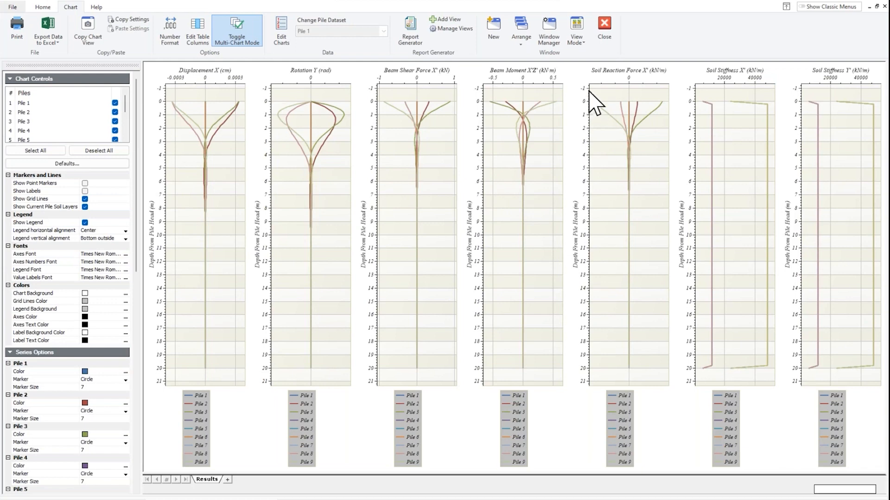
left_click(582, 41)
left_click(591, 62)
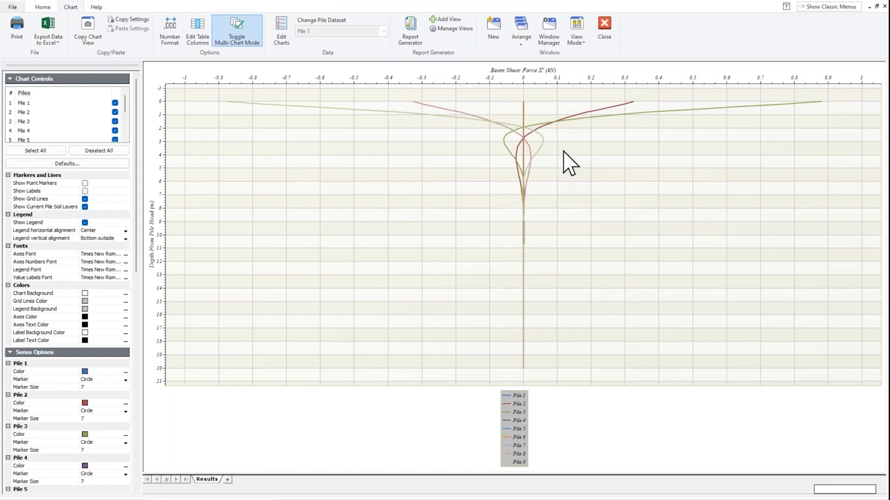
Review the columns available for the results table without changing them, and check the chart and grid view modes
left_click(203, 35)
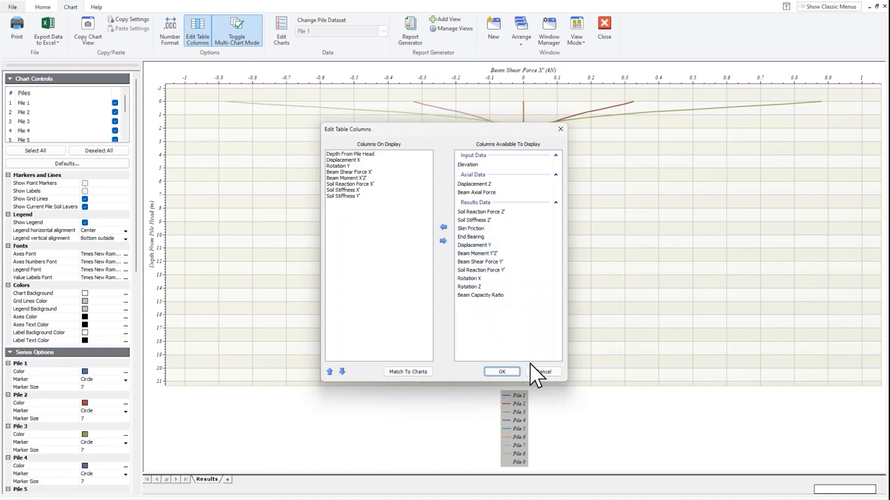
left_click(539, 372)
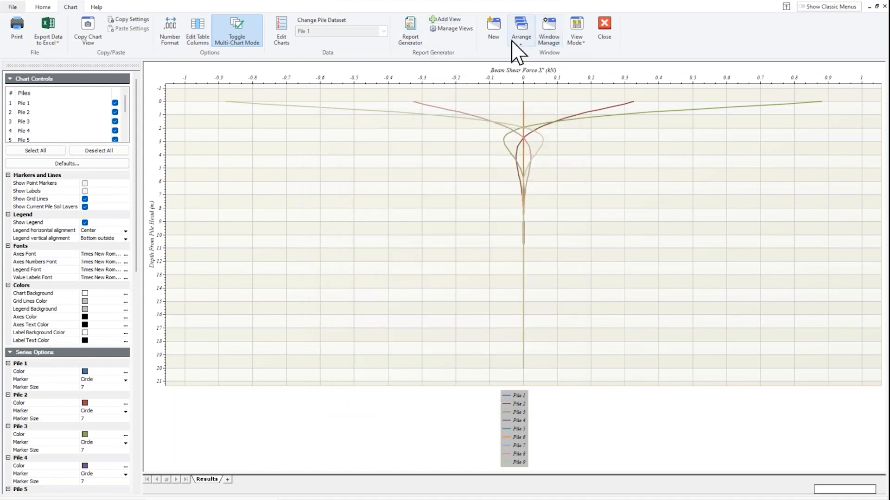
left_click(577, 39)
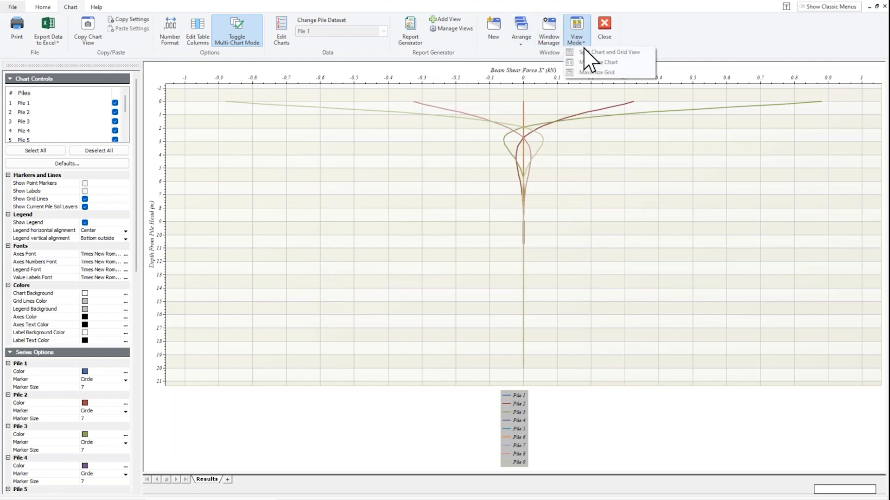
left_click(590, 52)
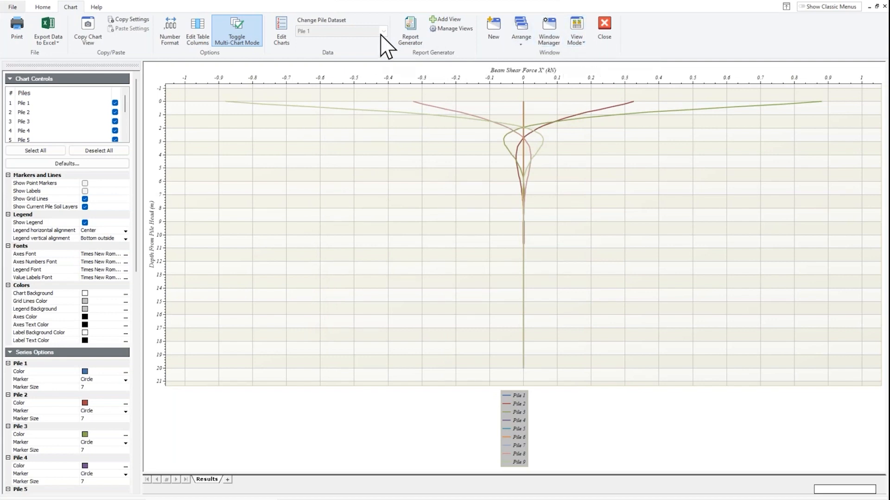
Return to the multi-chart display and export all pile analysis data to Excel
left_click(236, 37)
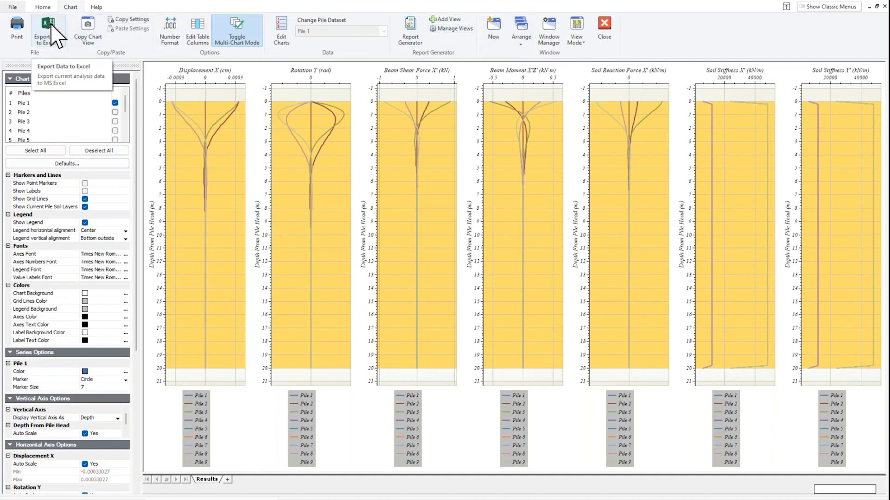
left_click(51, 25)
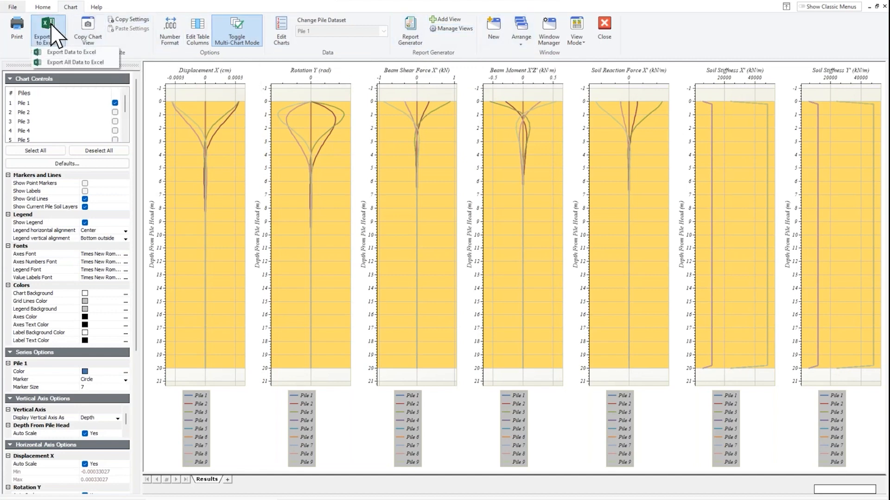
left_click(71, 63)
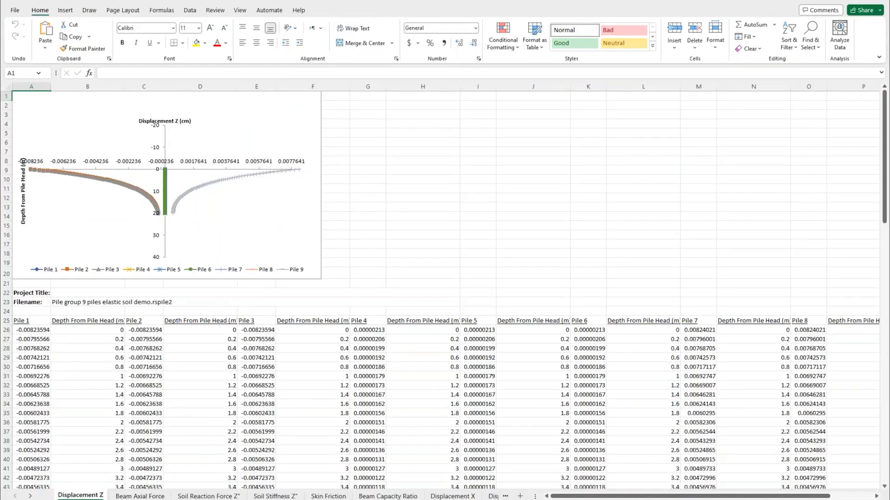
Review the exported Beam Axial Force, Soil Reaction Force Z', Soil Stiffness Z' and Skin Friction sheets and close the Excel workbook
left_click(139, 496)
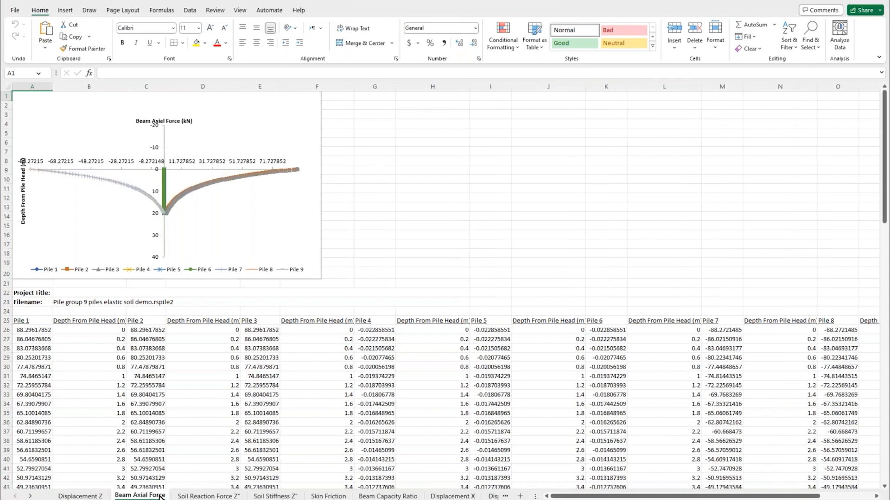
left_click(206, 497)
left_click(274, 496)
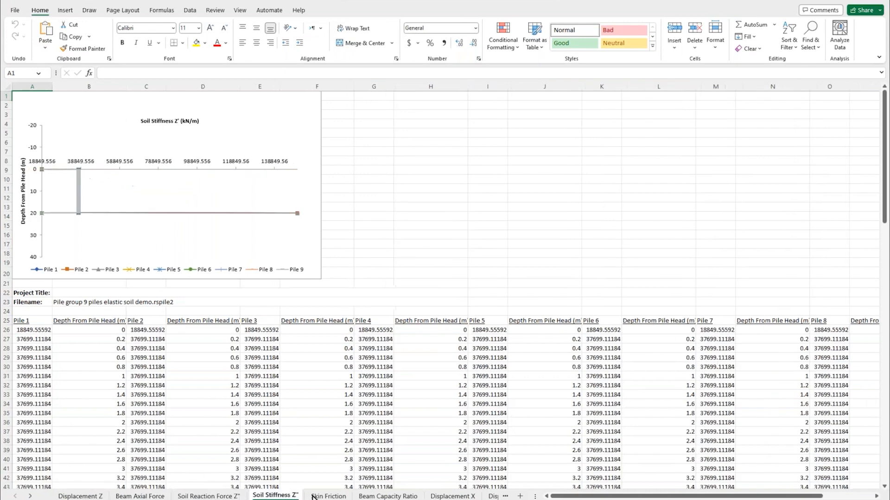
left_click(328, 496)
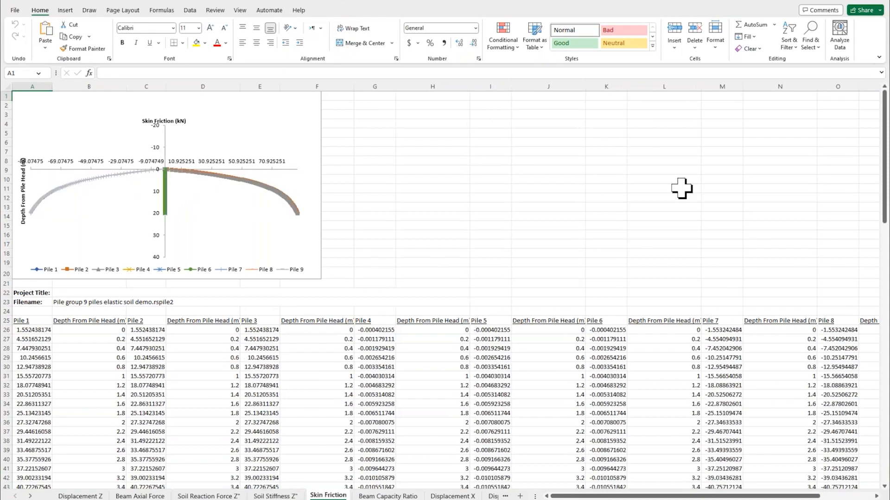
left_click(879, 2)
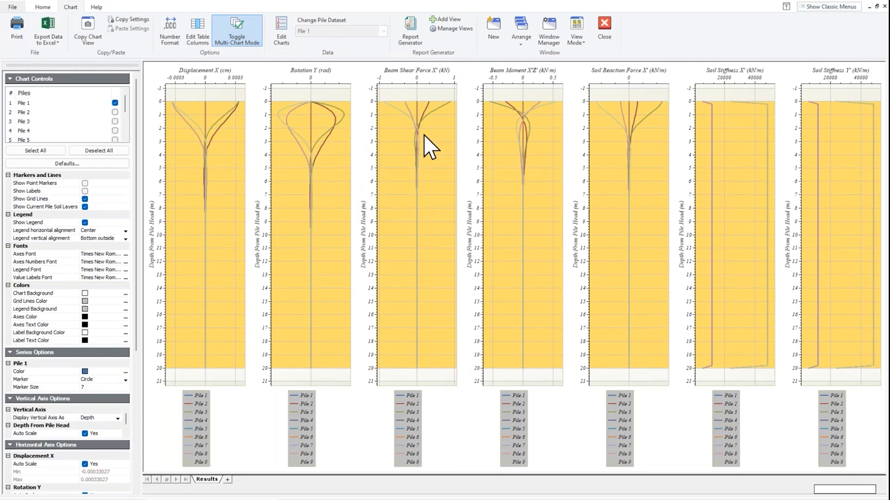
Replace the Rotation Y output with Beam Axial Force in the displayed result charts
right_click(531, 155)
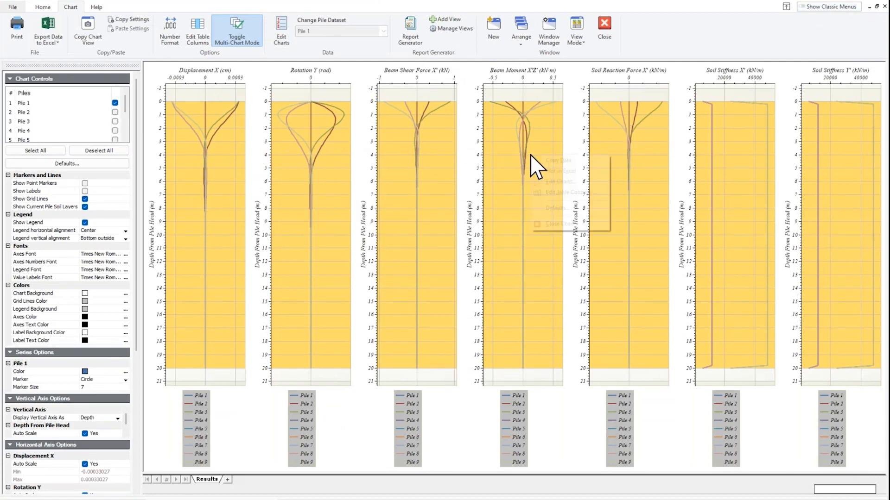
left_click(549, 182)
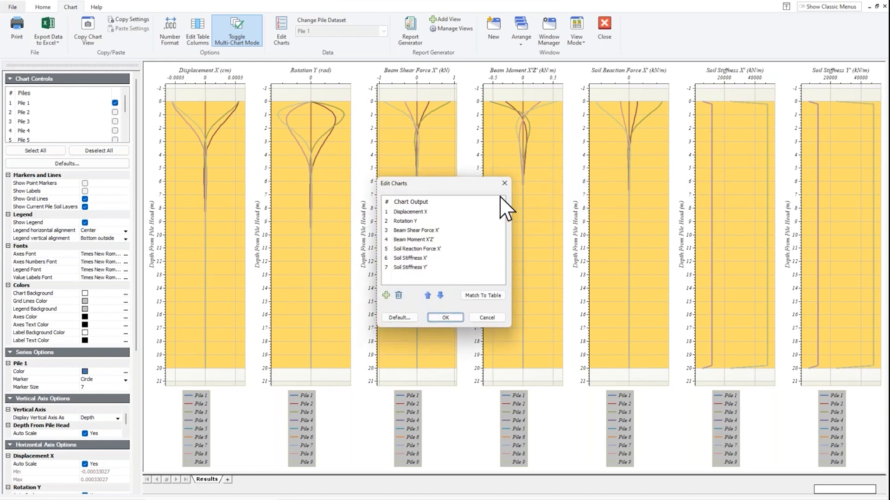
left_click(410, 222)
left_click(410, 222)
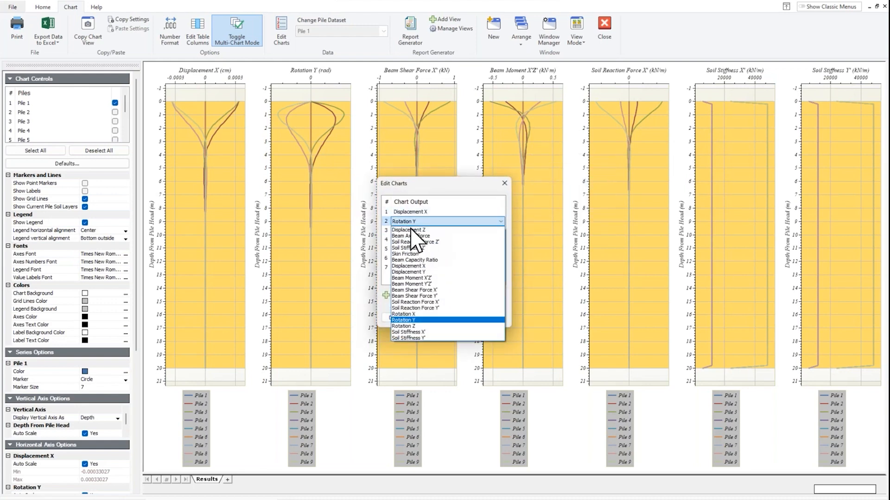
left_click(412, 236)
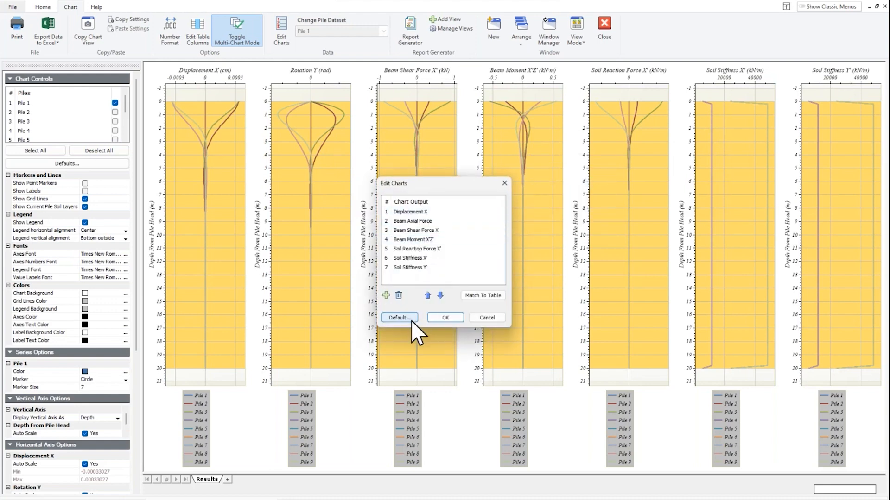
left_click(441, 316)
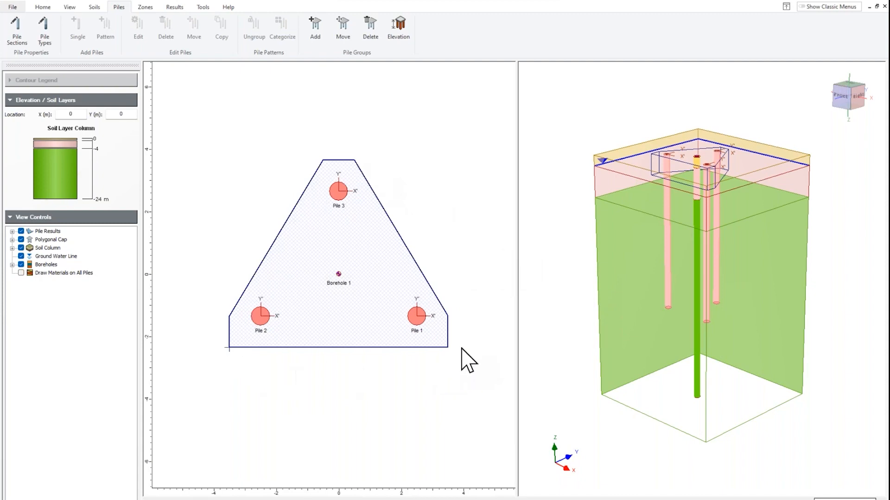
Open the polygonal cap's design and examine its shape type options and vertex coordinates, keeping Custom
right_click(343, 162)
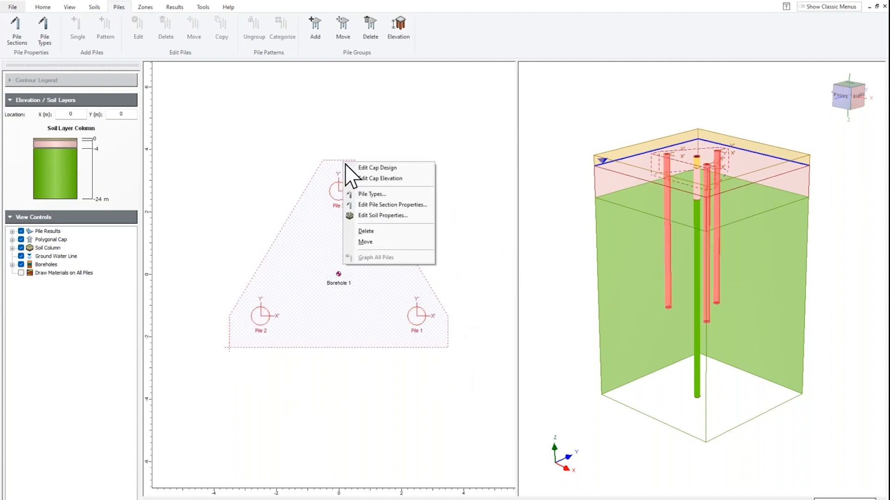
left_click(381, 178)
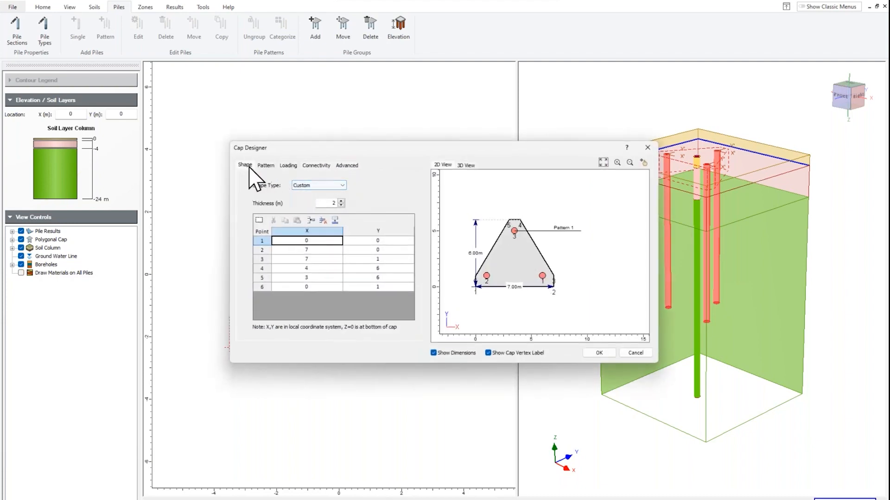
left_click(343, 186)
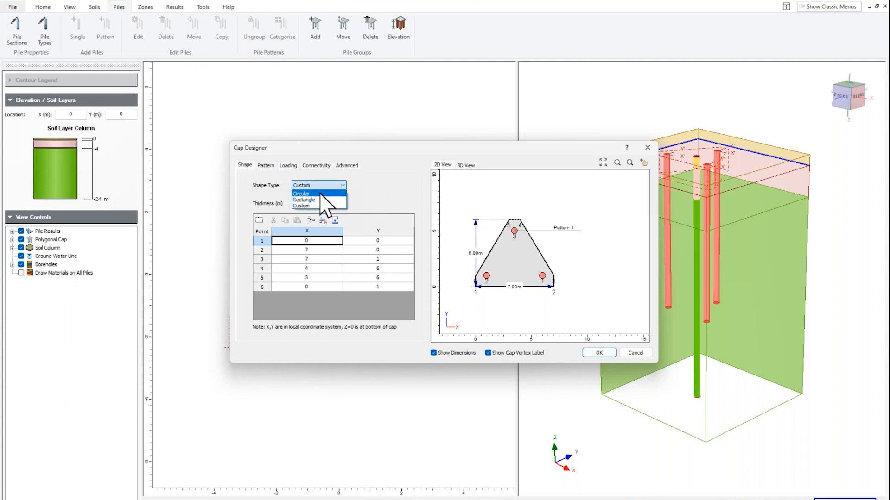
left_click(361, 183)
left_click(341, 186)
left_click(312, 206)
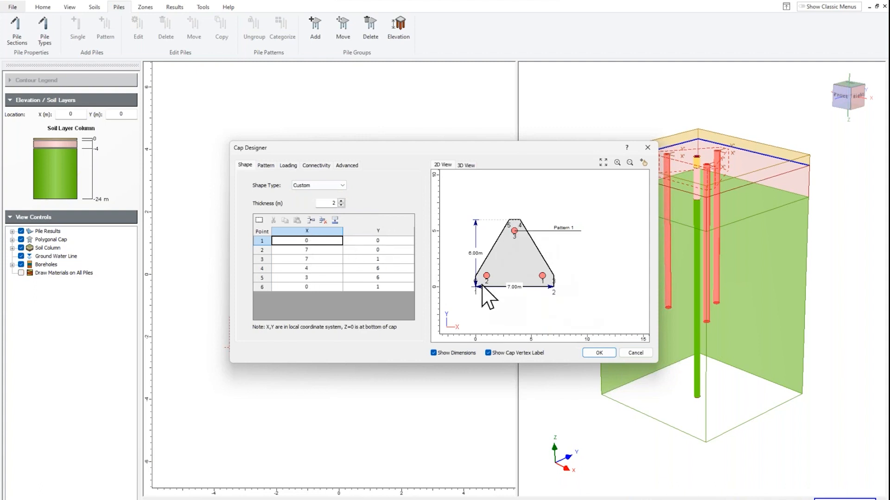
Examine the polygonal cap's pile pattern coordinates, advanced pile type assignments and pile connectivity
left_click(267, 165)
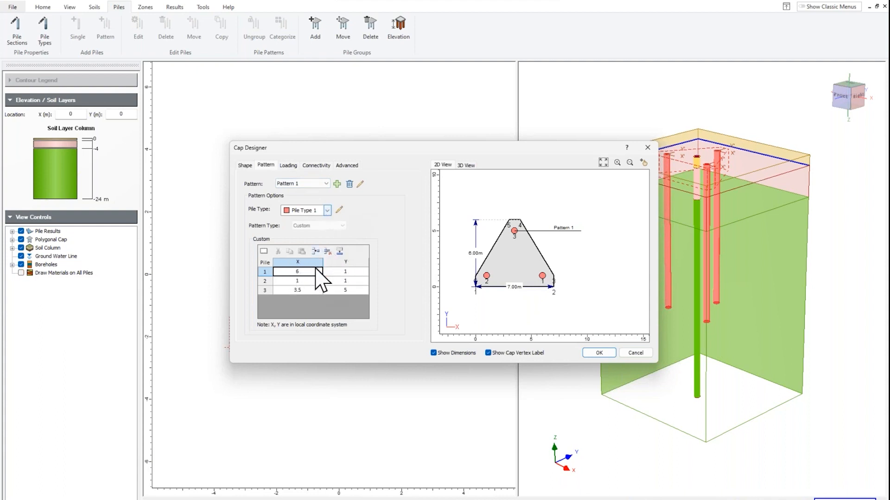
left_click(348, 165)
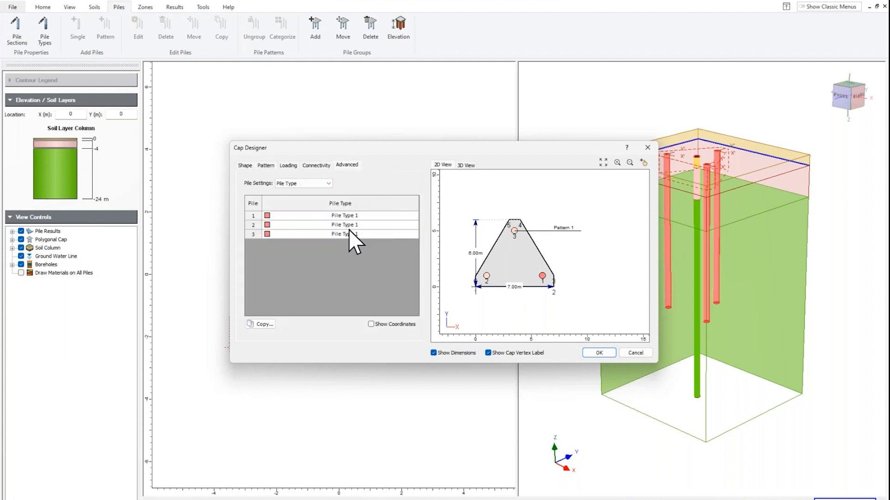
left_click(319, 165)
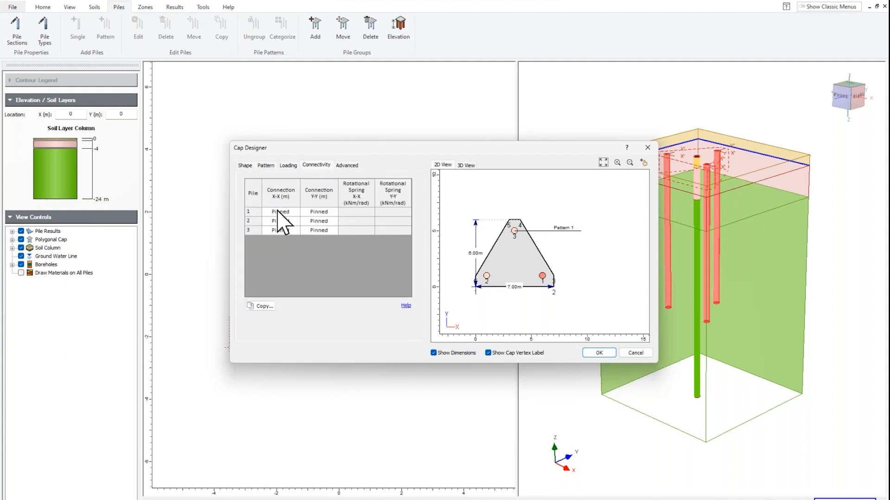
Examine the polygonal cap's loading settings and return to its Pattern 1 pile coordinates
left_click(288, 166)
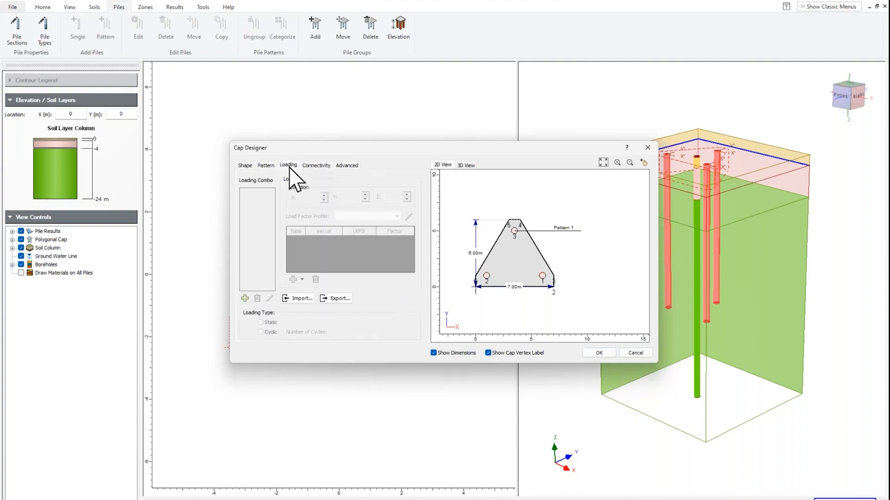
left_click(266, 167)
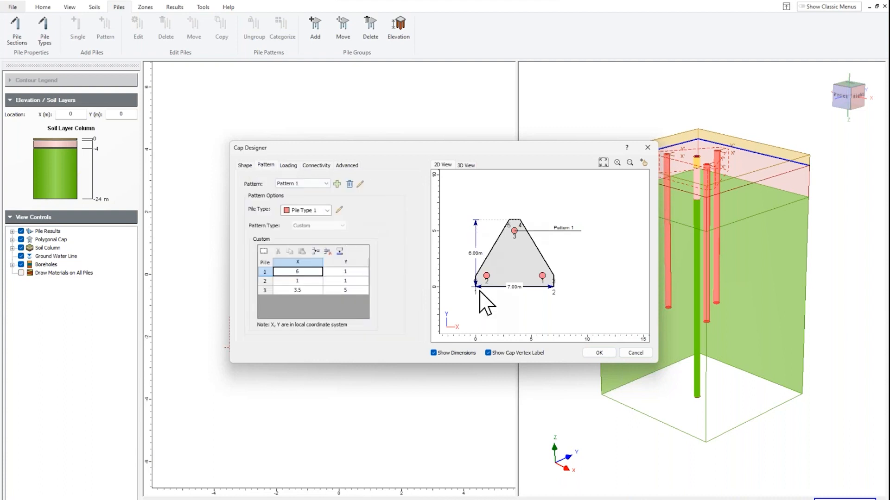
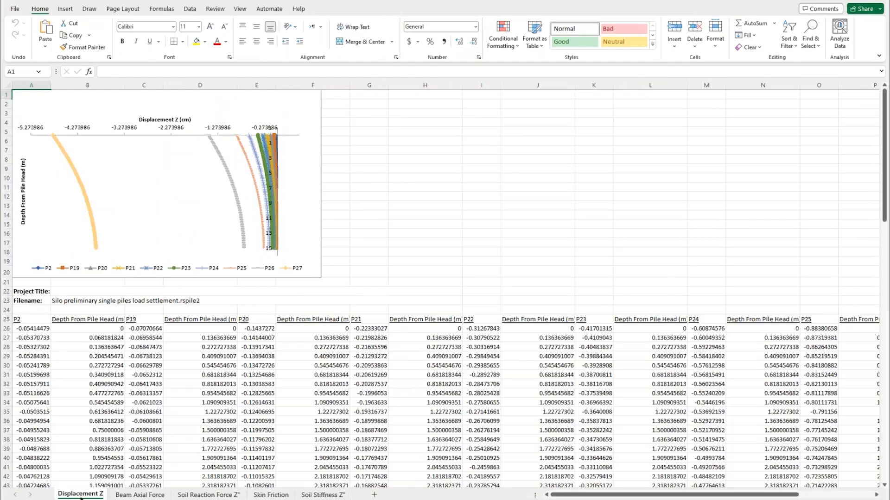
Examine the pile-head axial forces of P20 to P23 in the Beam Axial Force sheet, then return to Displacement Z and leave the workbook
left_click(146, 495)
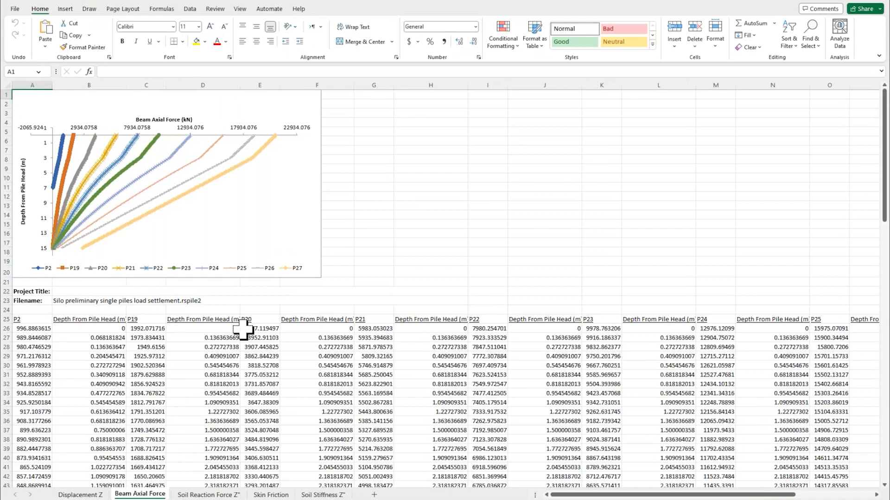
left_click(257, 330)
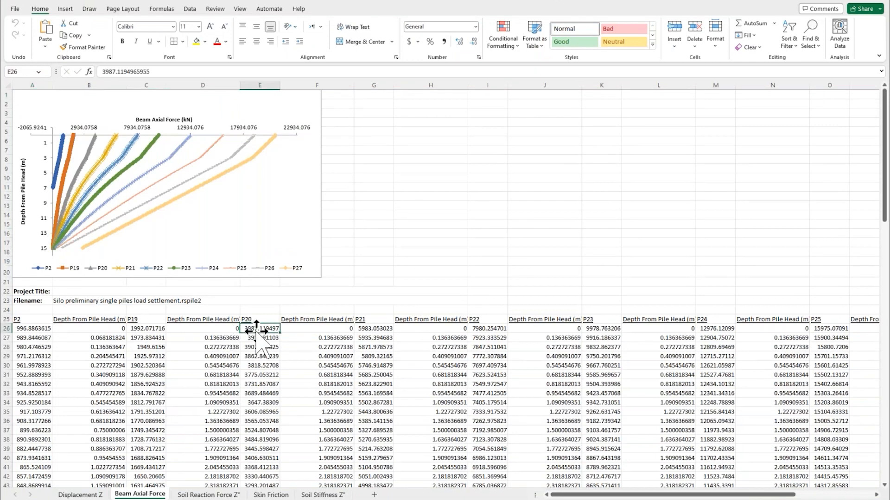
left_click(382, 328)
left_click(486, 328)
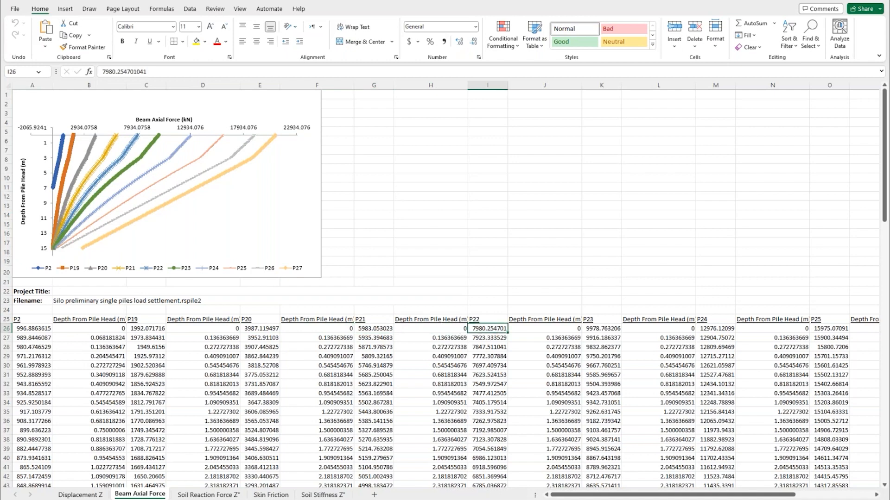
left_click(614, 328)
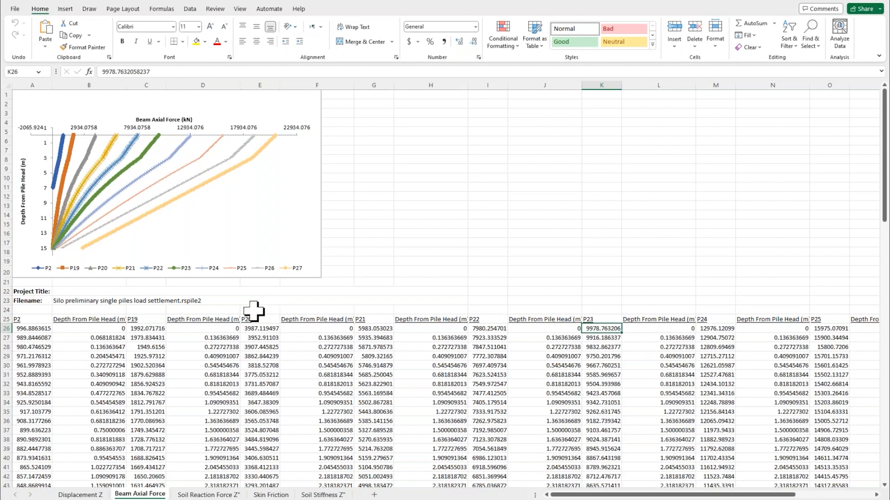
left_click(82, 496)
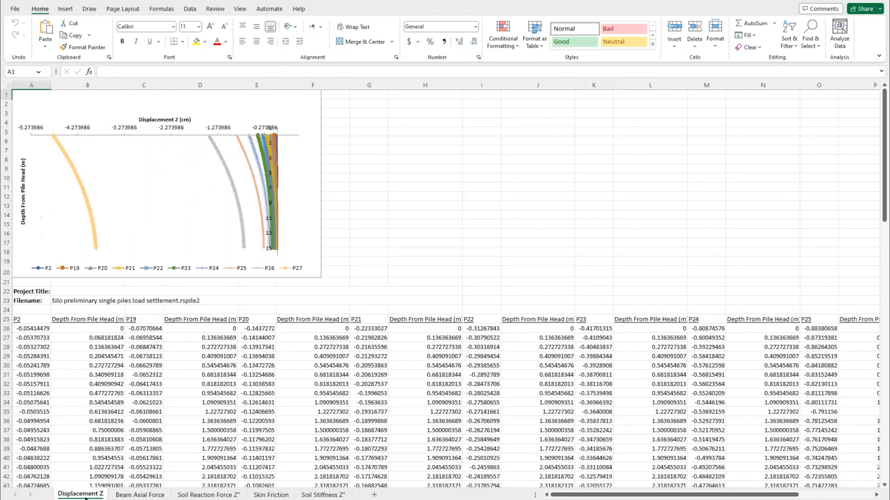
left_click(832, 1)
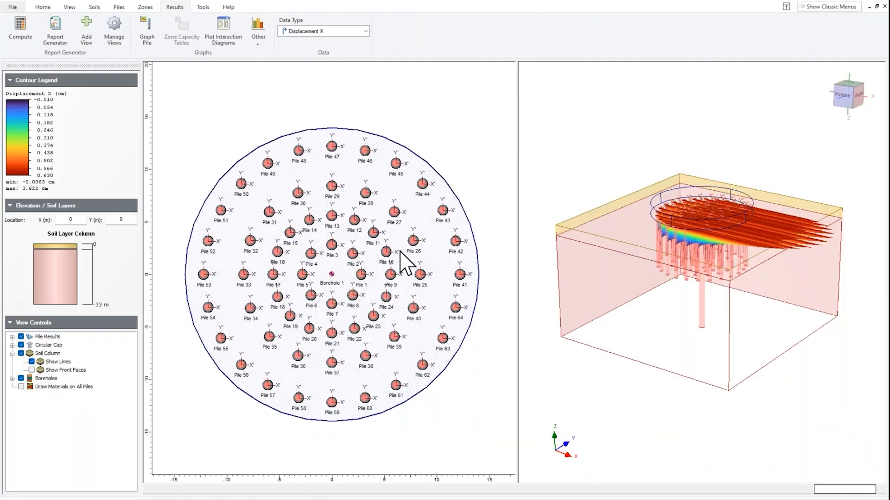
Review the section and length of Pile Type 1 used under the circular cap, and close its definition without changes
right_click(332, 149)
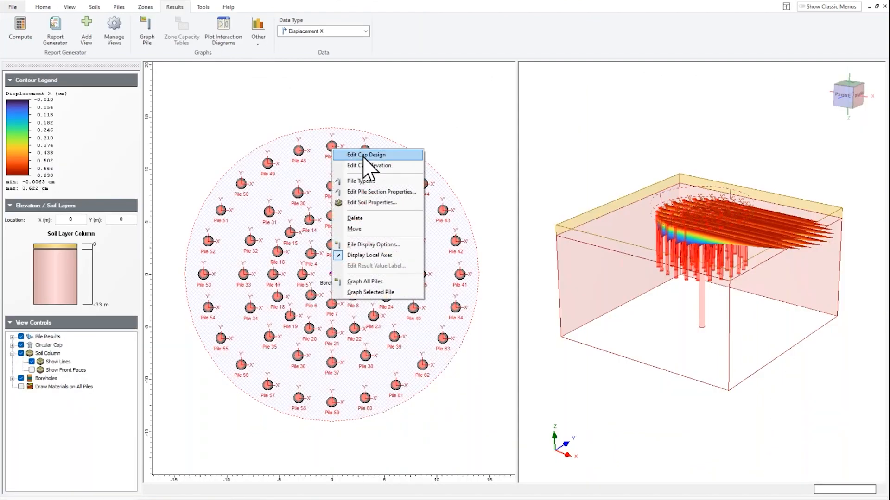
left_click(369, 182)
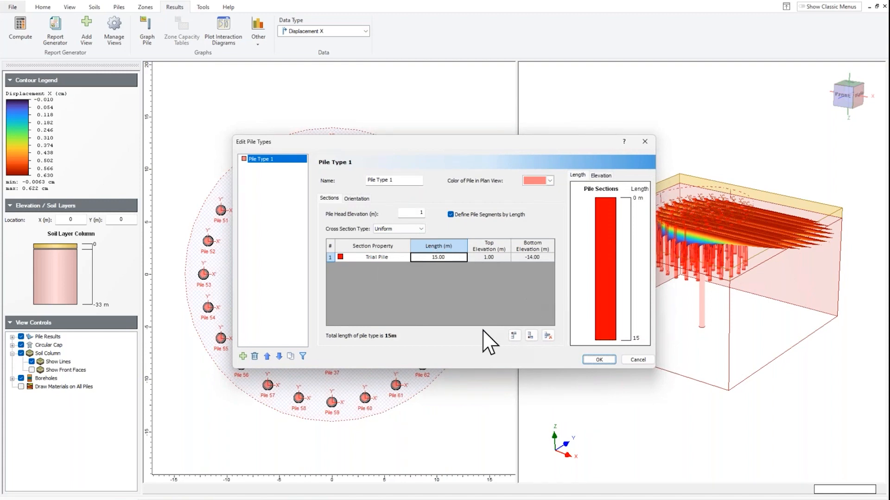
left_click(631, 361)
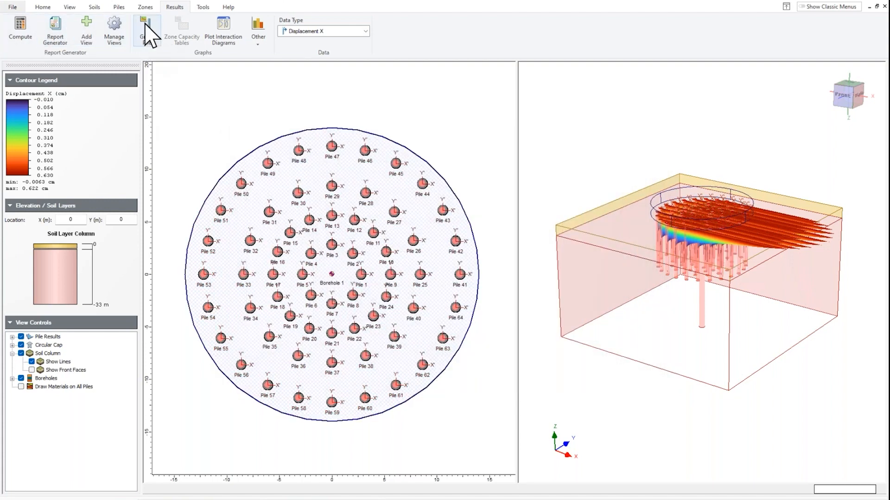
Review the Trial Pile section's material, cross section and concrete reinforcement design, and close the section properties without changes
left_click(118, 7)
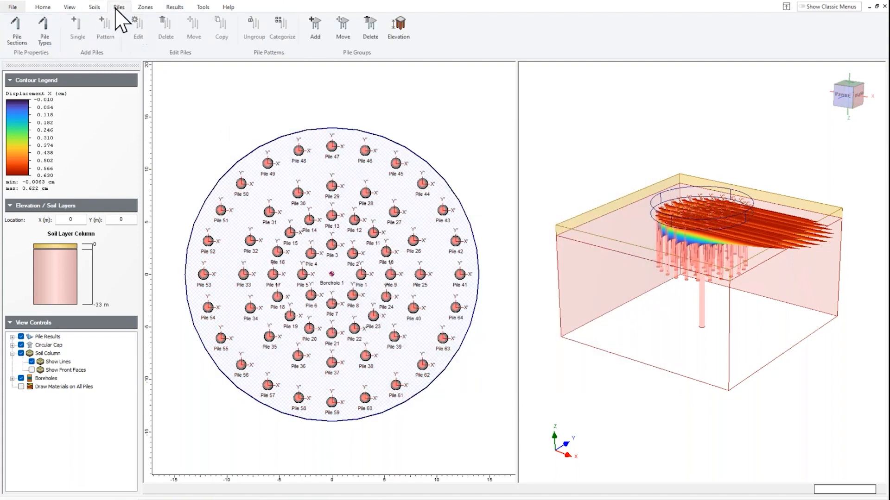
left_click(18, 27)
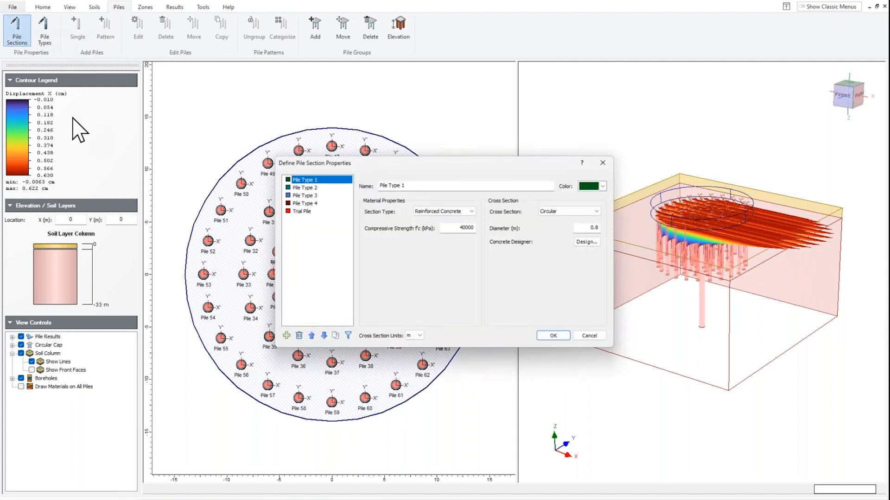
left_click(305, 212)
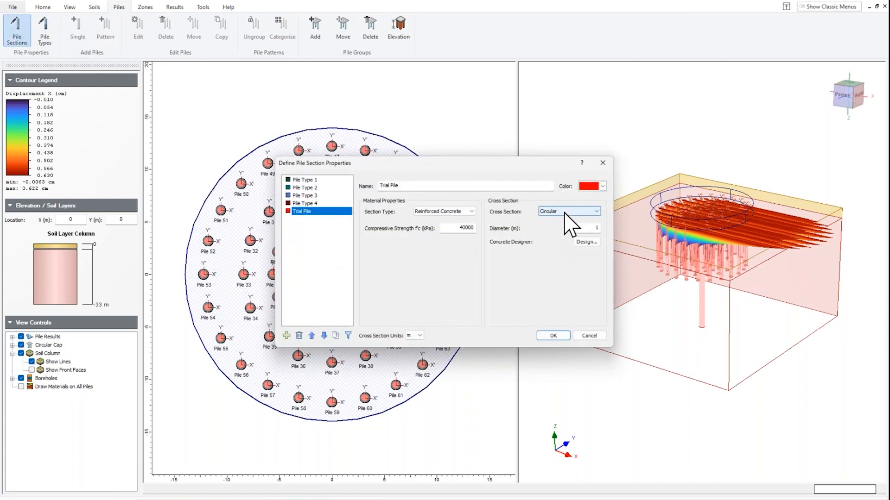
double_click(459, 229)
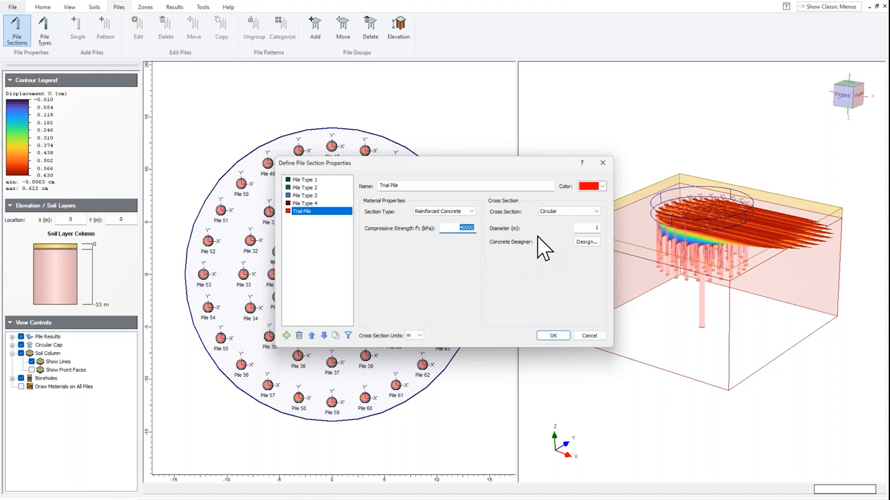
left_click(586, 242)
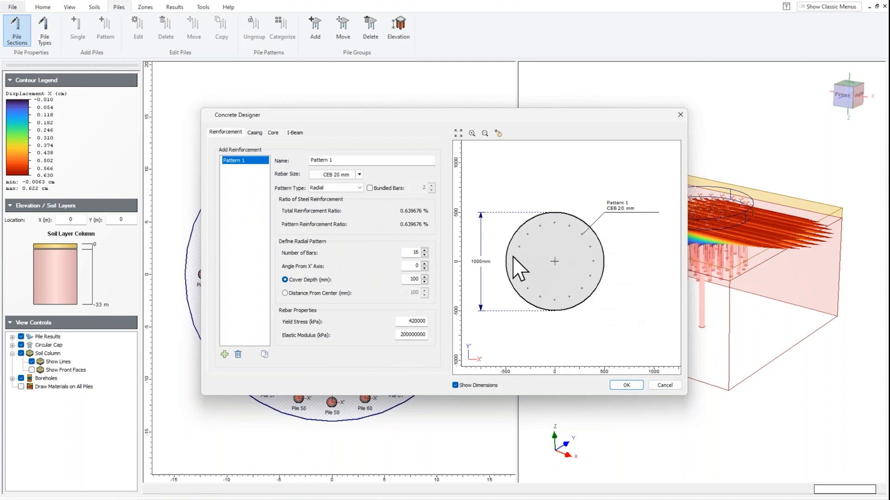
left_click(666, 385)
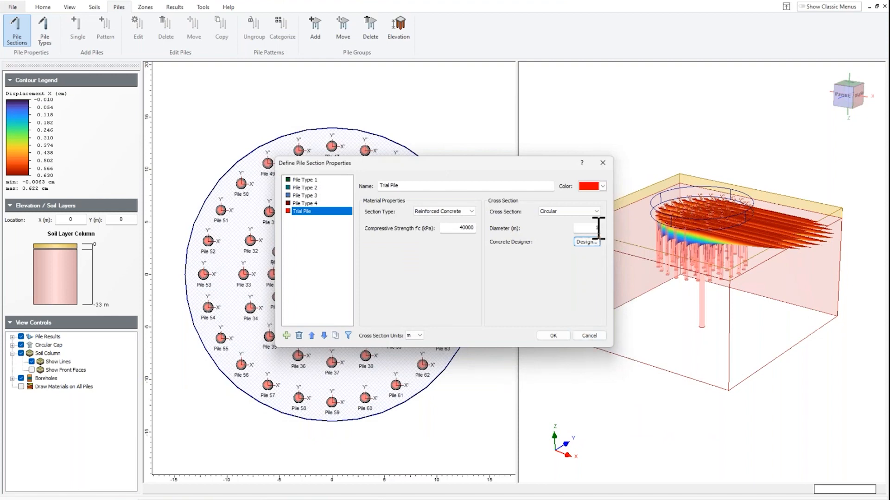
left_click(594, 335)
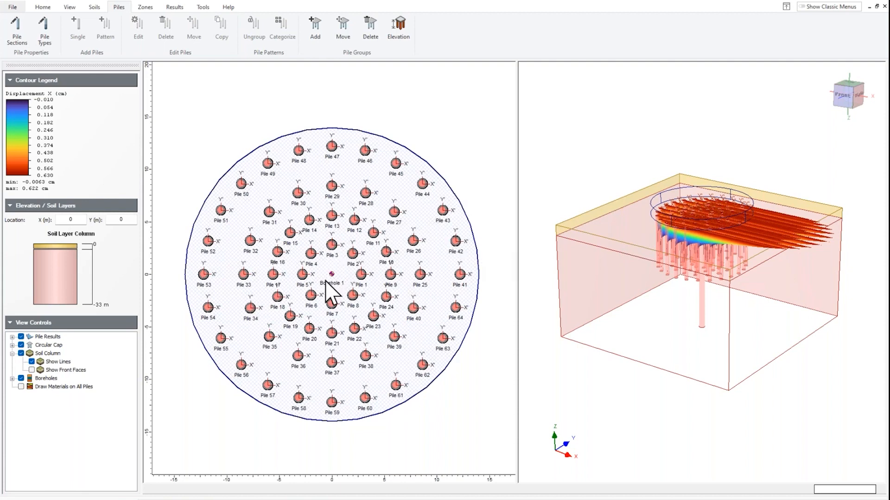
Review the circular cap's shape and the loads applied to it in Load 1, and close the cap design without changes
right_click(350, 131)
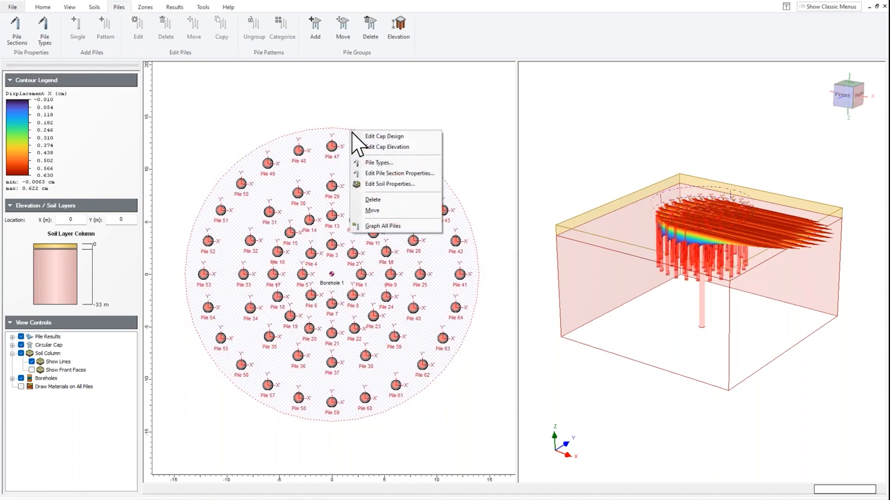
left_click(389, 137)
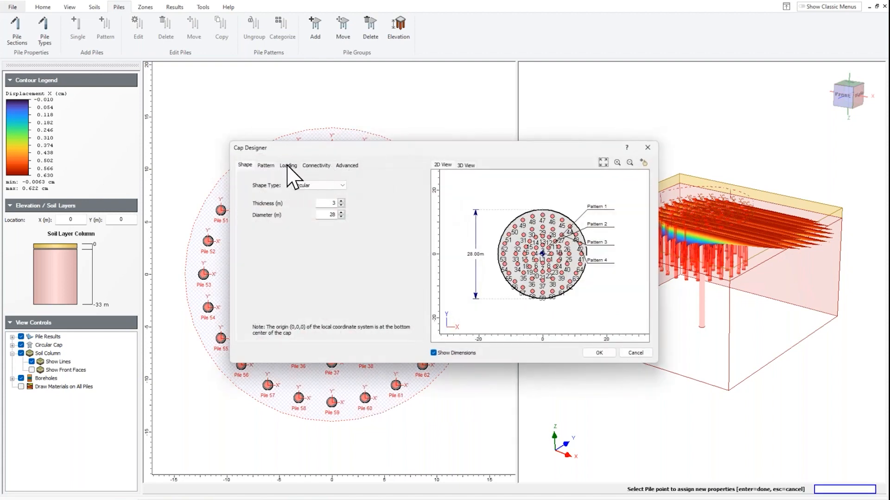
left_click(288, 166)
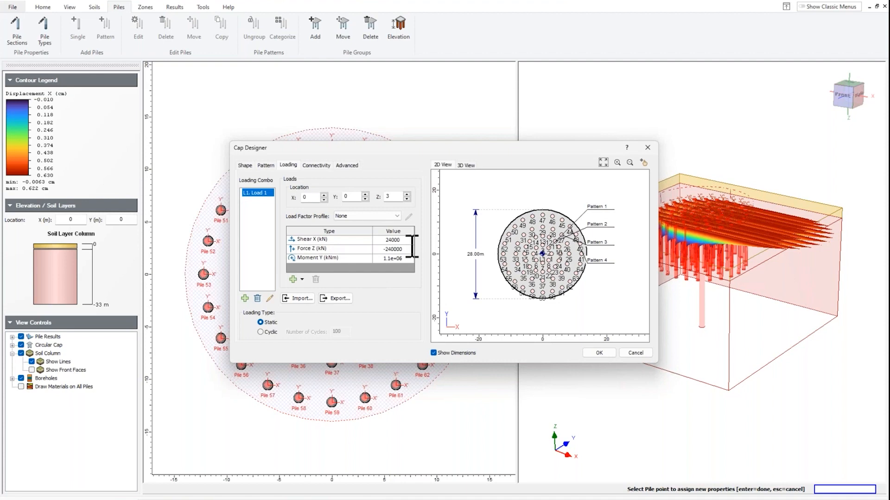
left_click(638, 353)
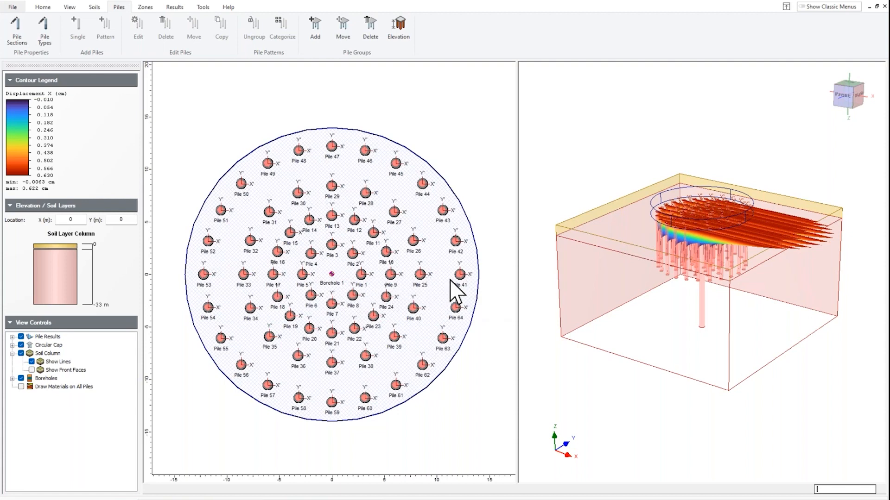
Graph the results of Pile 1, Pile 9, Pile 25 and Pile 41
left_click(172, 8)
left_click(147, 29)
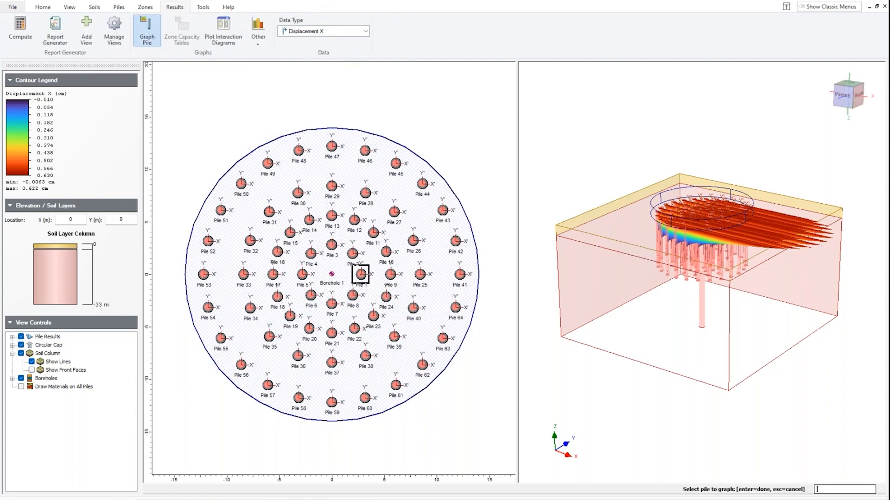
left_click(361, 274)
left_click(391, 274)
left_click(419, 274)
left_click(460, 274)
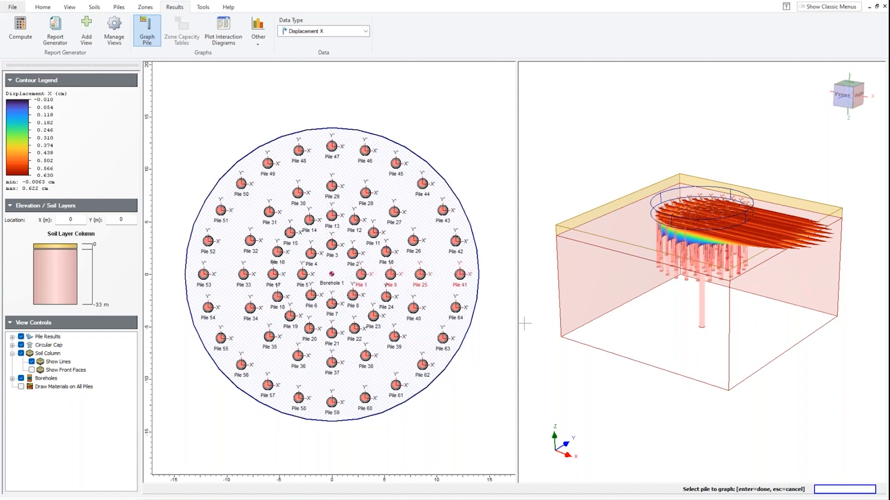
left_click(147, 26)
key("Return")
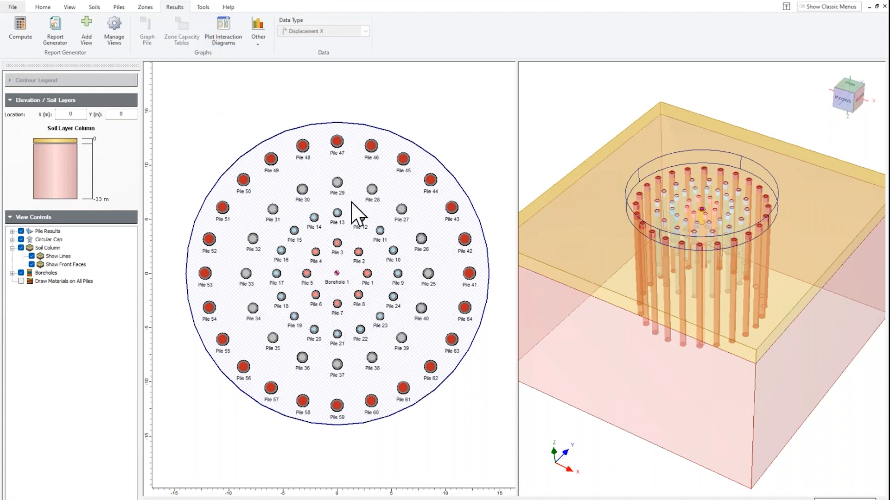
Compute the pile group with the four differently sized pile rings and switch to the silo foundation presentation
left_click(20, 28)
mouse_move(343, 499)
left_click(393, 479)
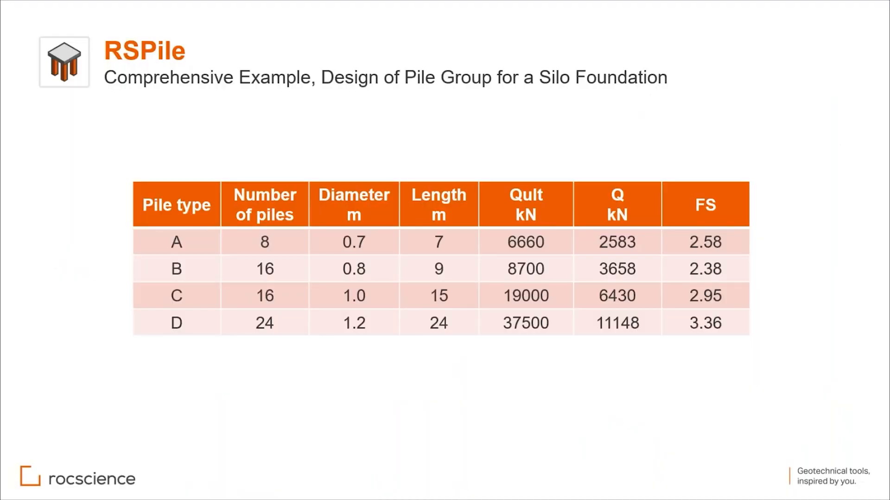